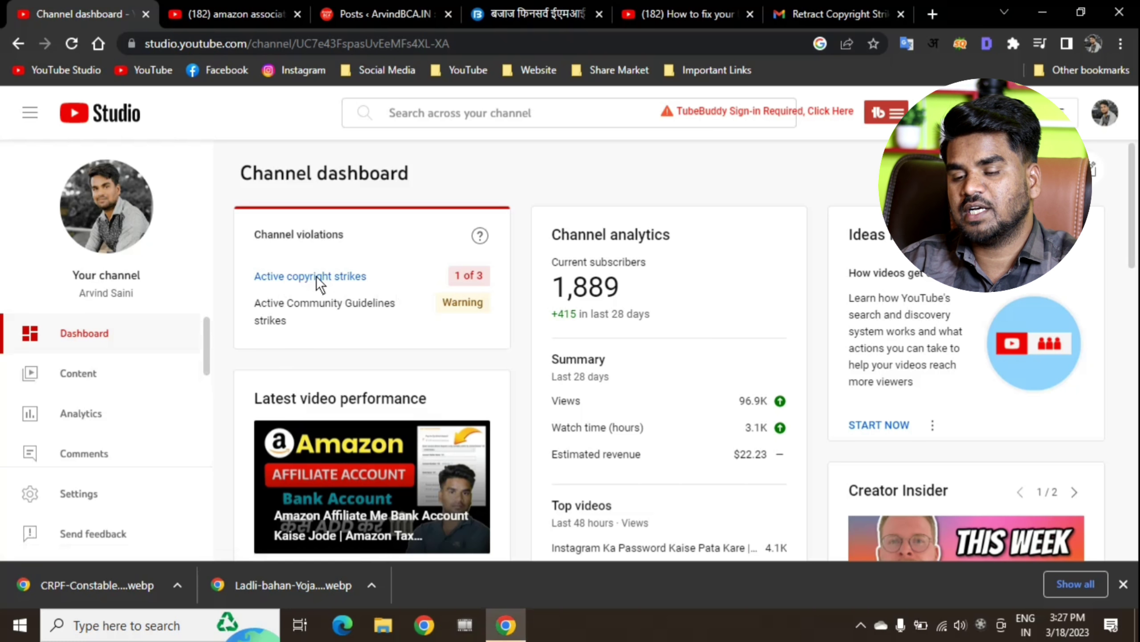
Step: Open the channel's active copyright strikes and review the strike's consequences, the removed video and the expiry condition
click(316, 276)
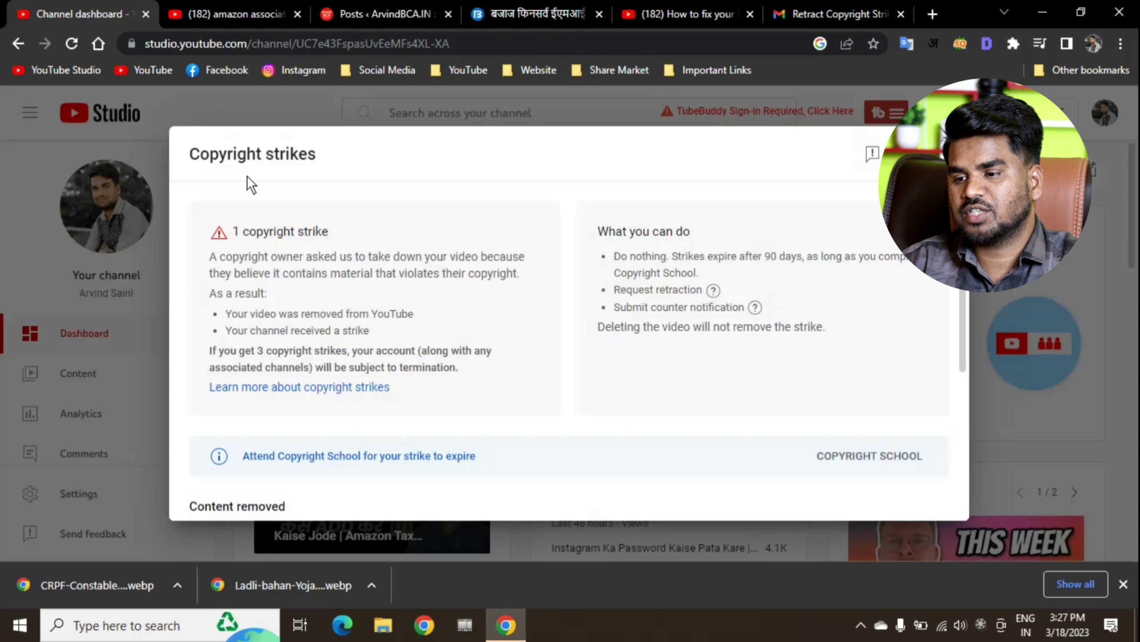
drag(236, 233, 294, 231)
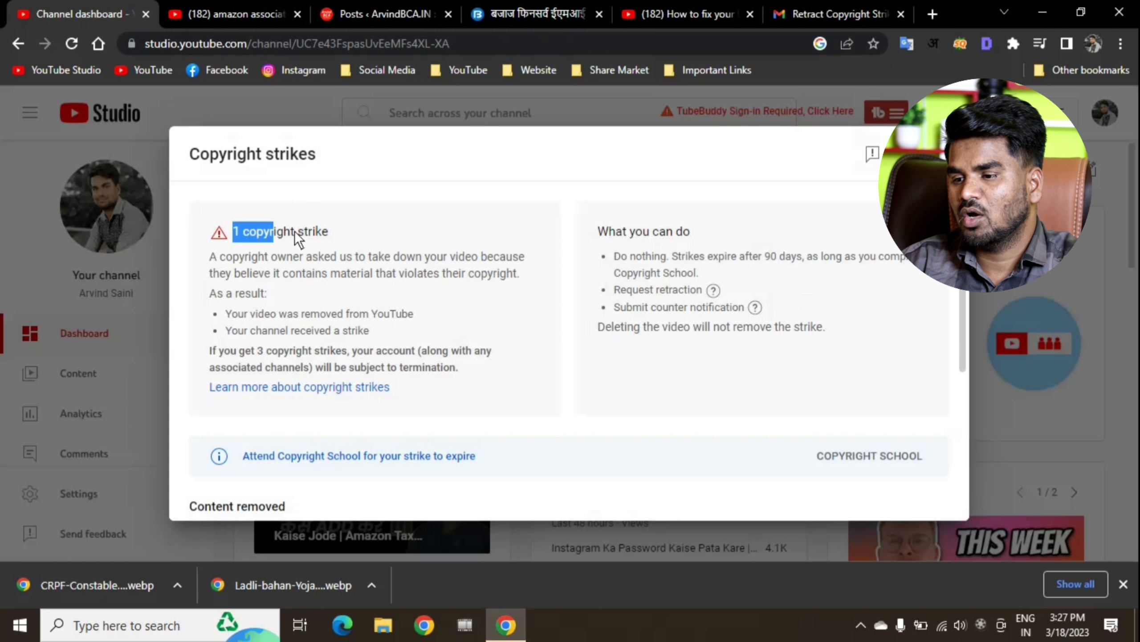
click(371, 310)
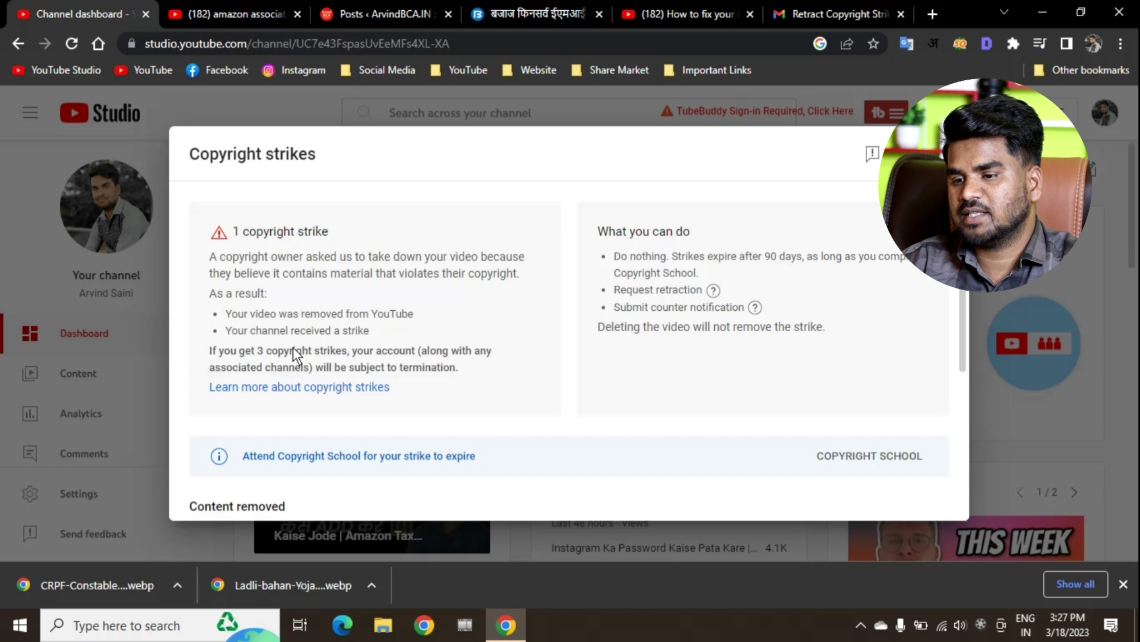
scroll(627, 331, down, 3)
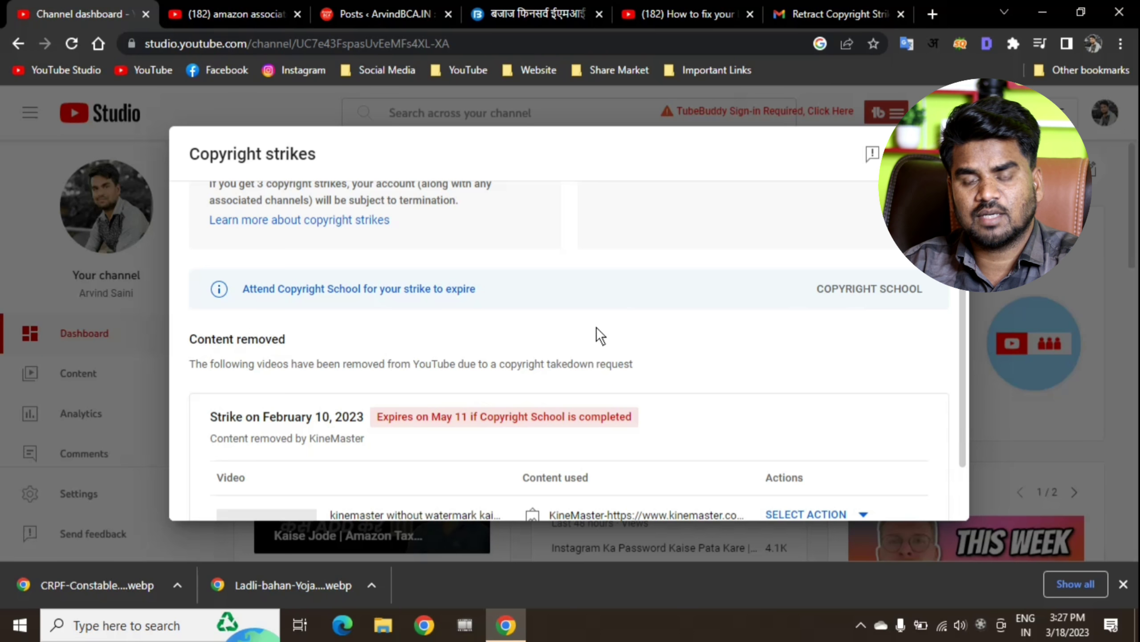
scroll(595, 327, down, 2)
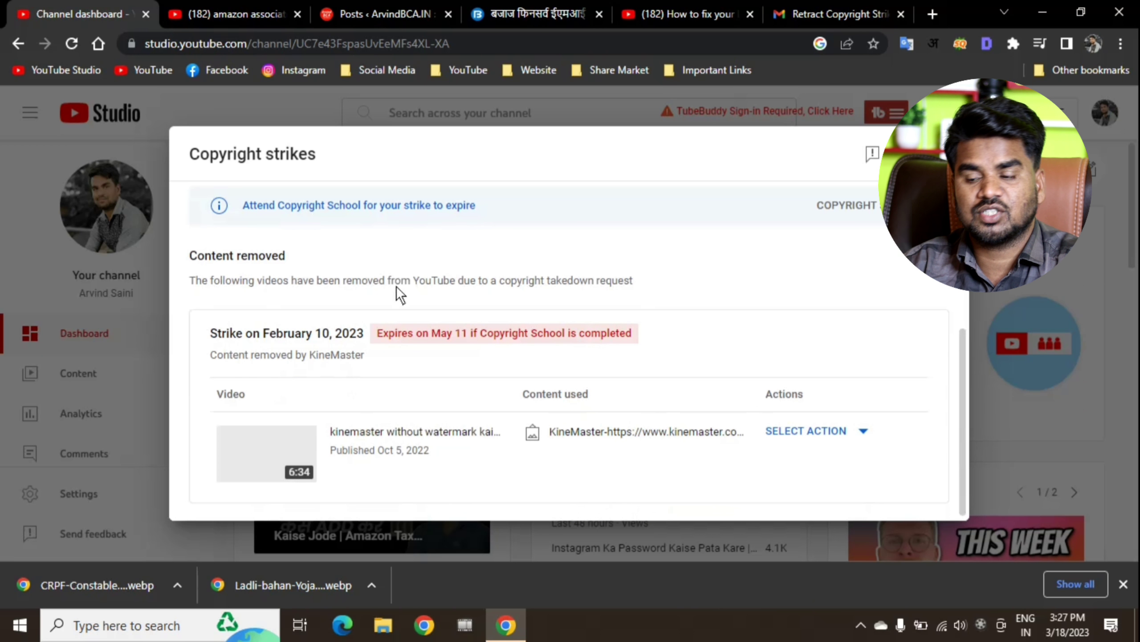
scroll(479, 429, down, 1)
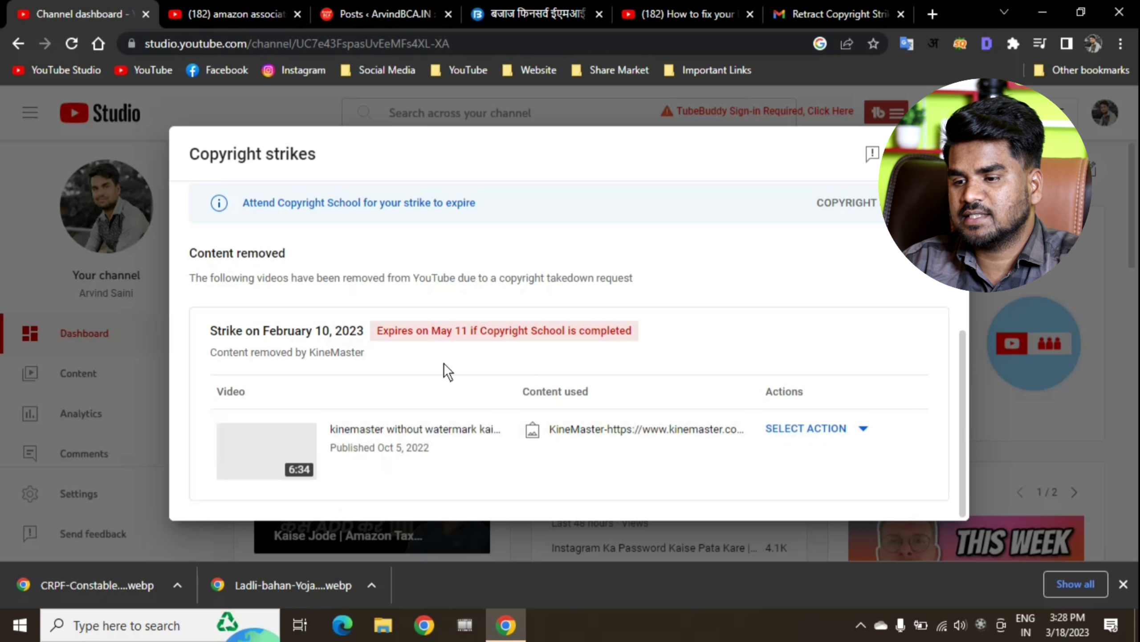
drag(422, 337, 508, 337)
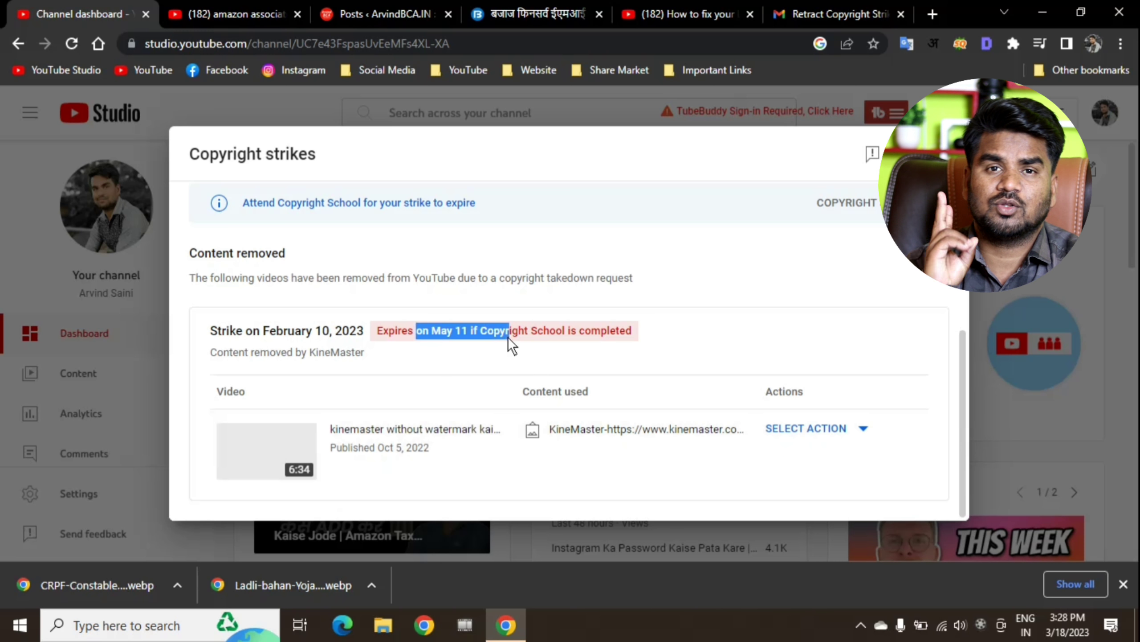
click(432, 360)
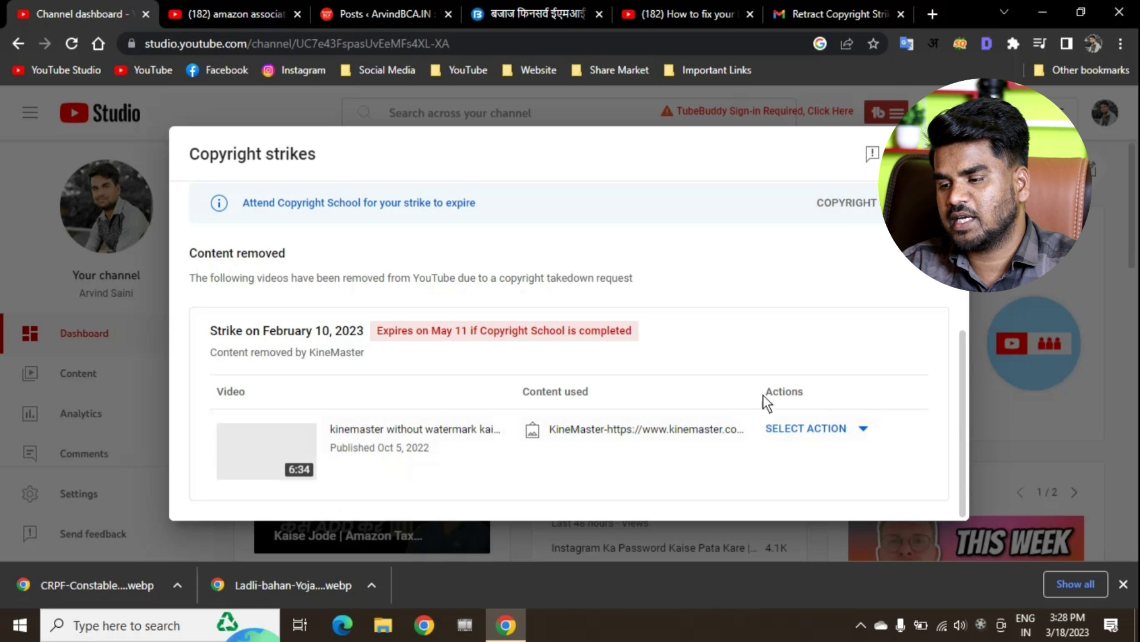
Step: Open the Contact claimant details for the removed KineMaster video
drag(763, 394, 828, 406)
click(825, 431)
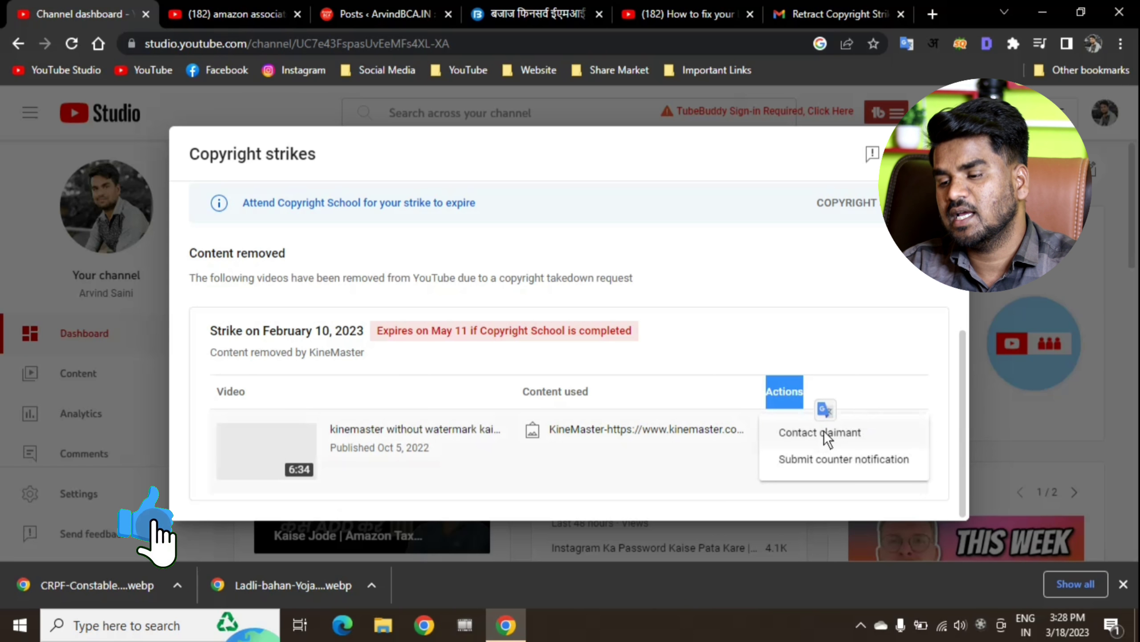
click(876, 393)
click(808, 420)
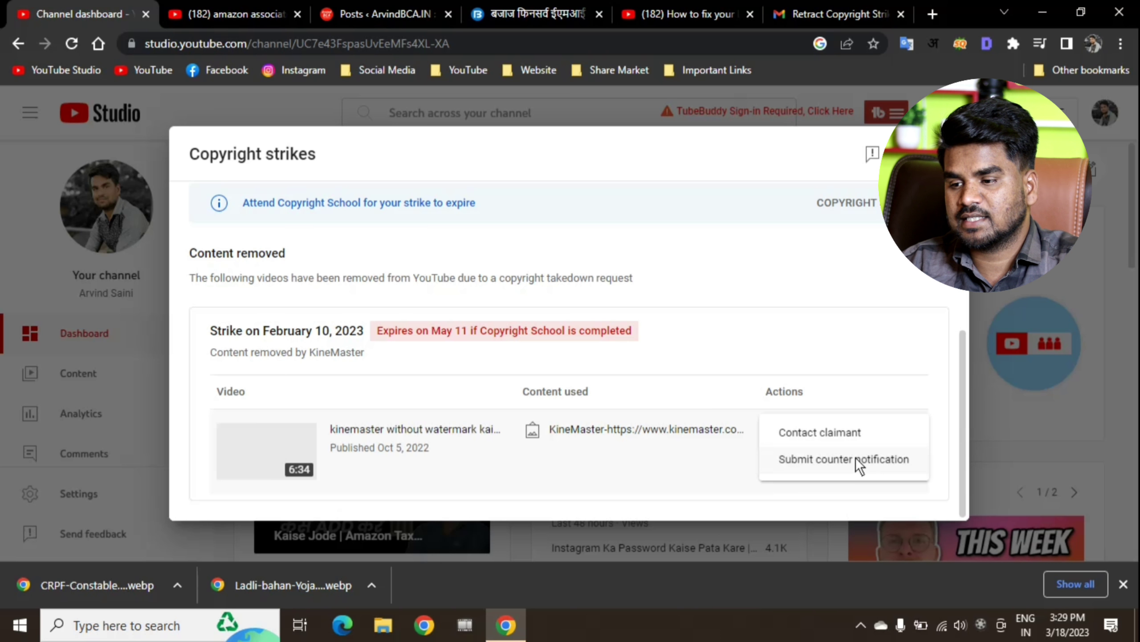
click(834, 433)
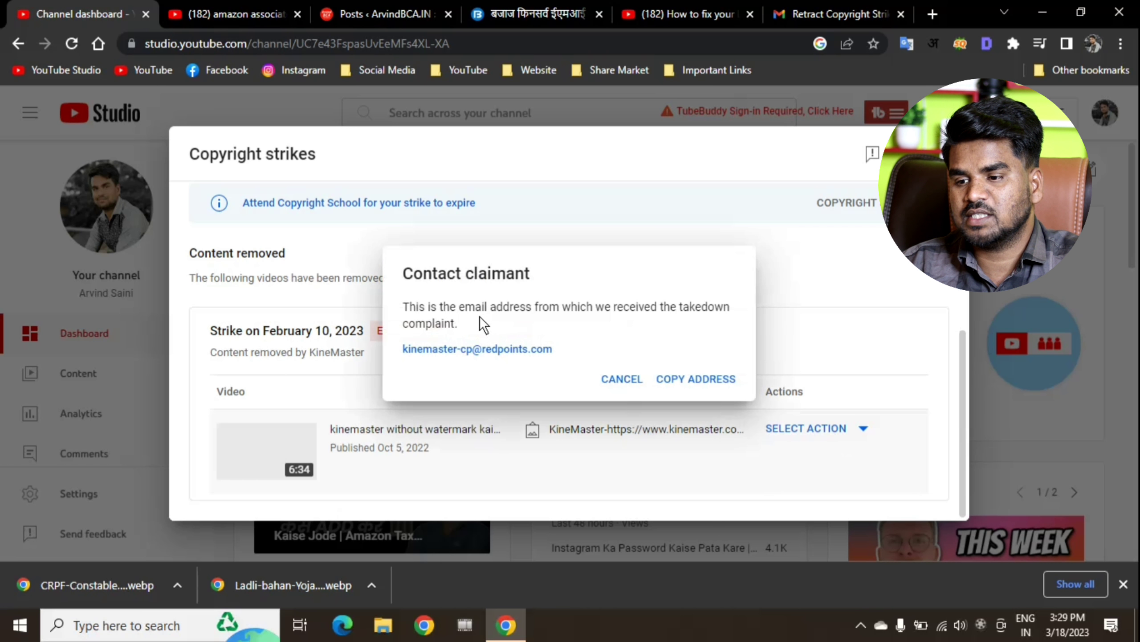
Step: Copy the claimant's e-mail address from the Contact claimant dialog
drag(569, 350, 400, 355)
right_click(422, 351)
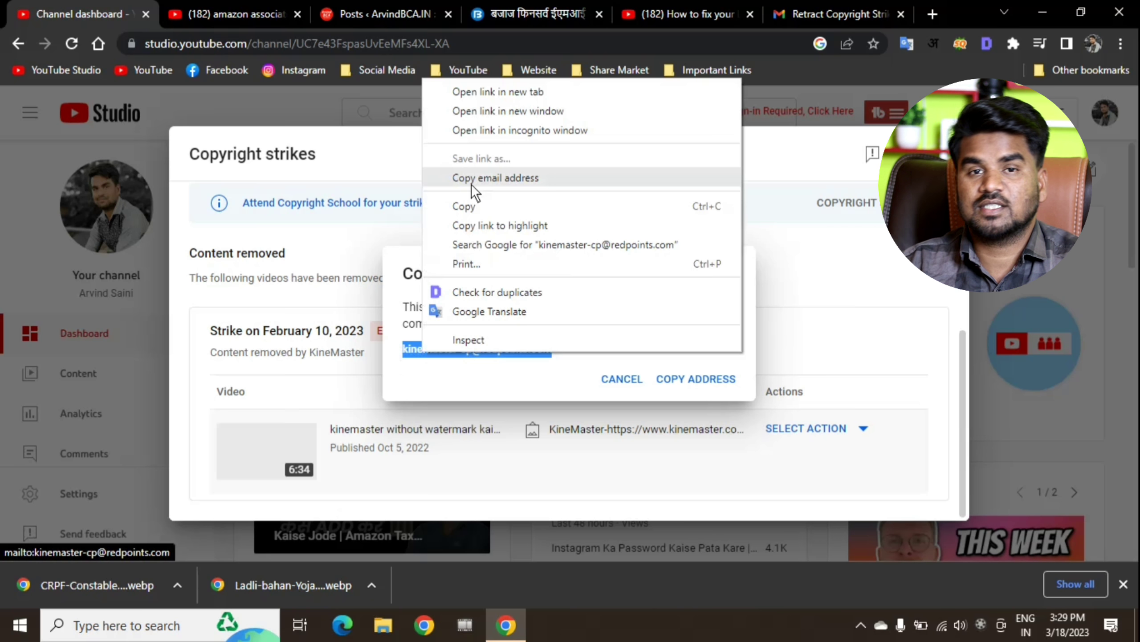
click(476, 209)
click(597, 326)
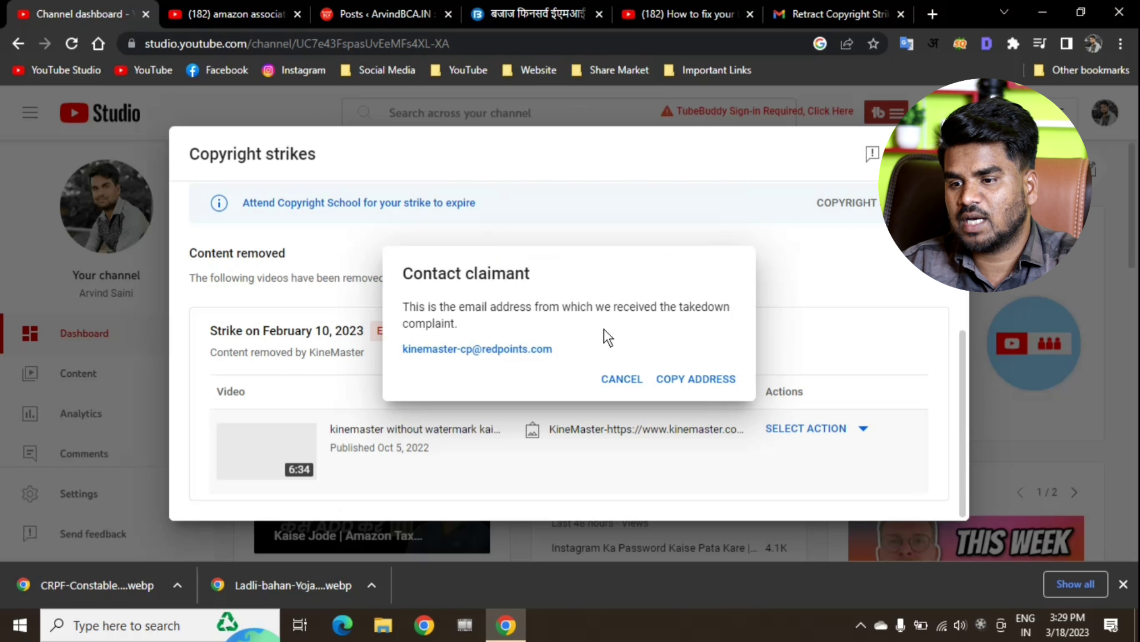
Step: Switch to Gmail and examine the subject line of the sent "Retract Copyright Strike" message
click(836, 3)
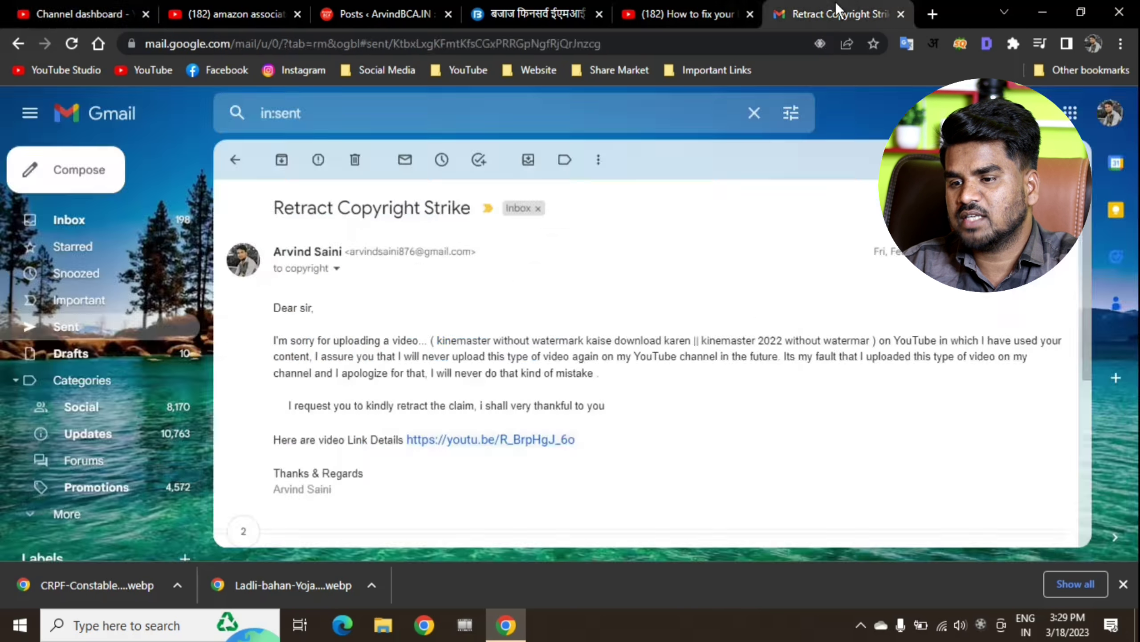
scroll(620, 414, down, 3)
scroll(626, 414, up, 3)
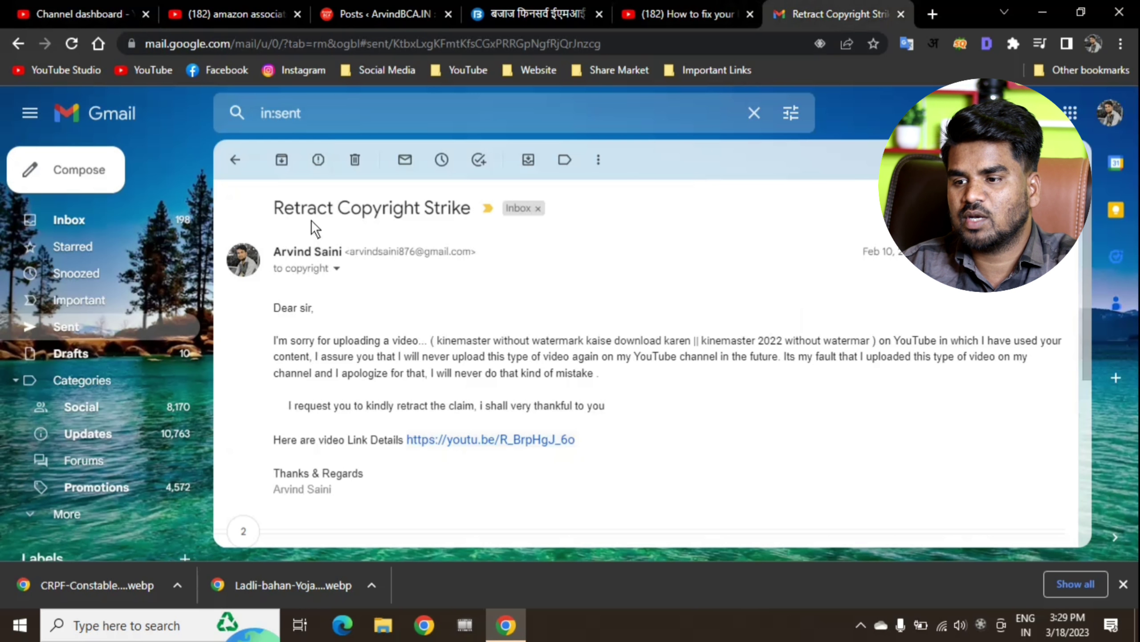
drag(270, 212, 472, 215)
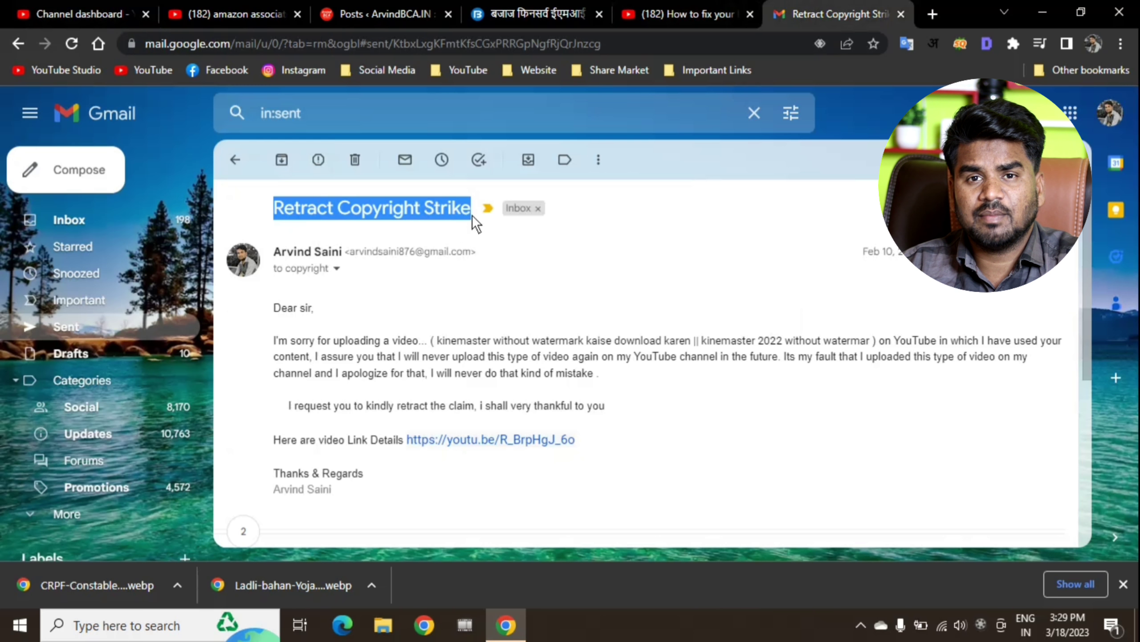
click(478, 338)
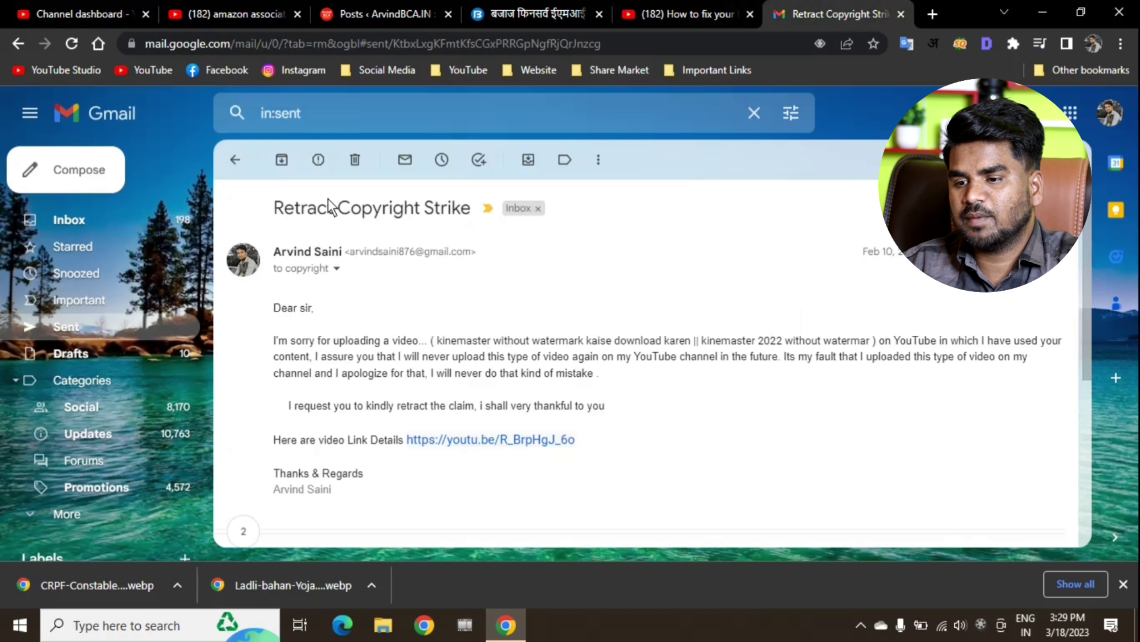
drag(274, 215, 420, 214)
click(500, 290)
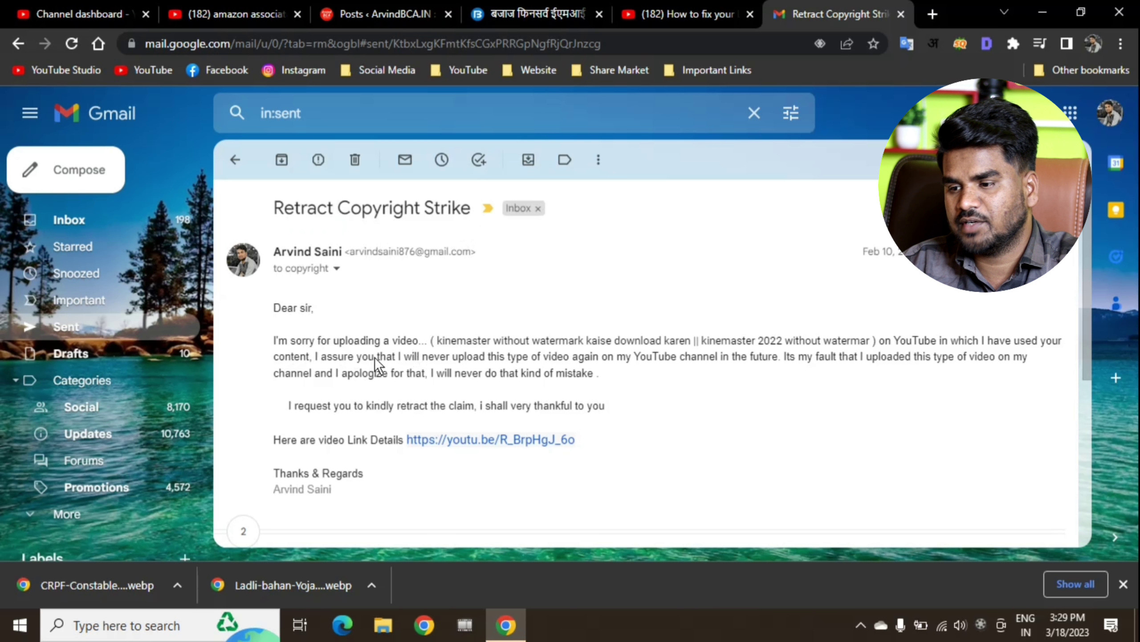
Step: Read the body of the sent retraction request, including the video title, the apology and the request to retract the claim
drag(430, 340, 877, 336)
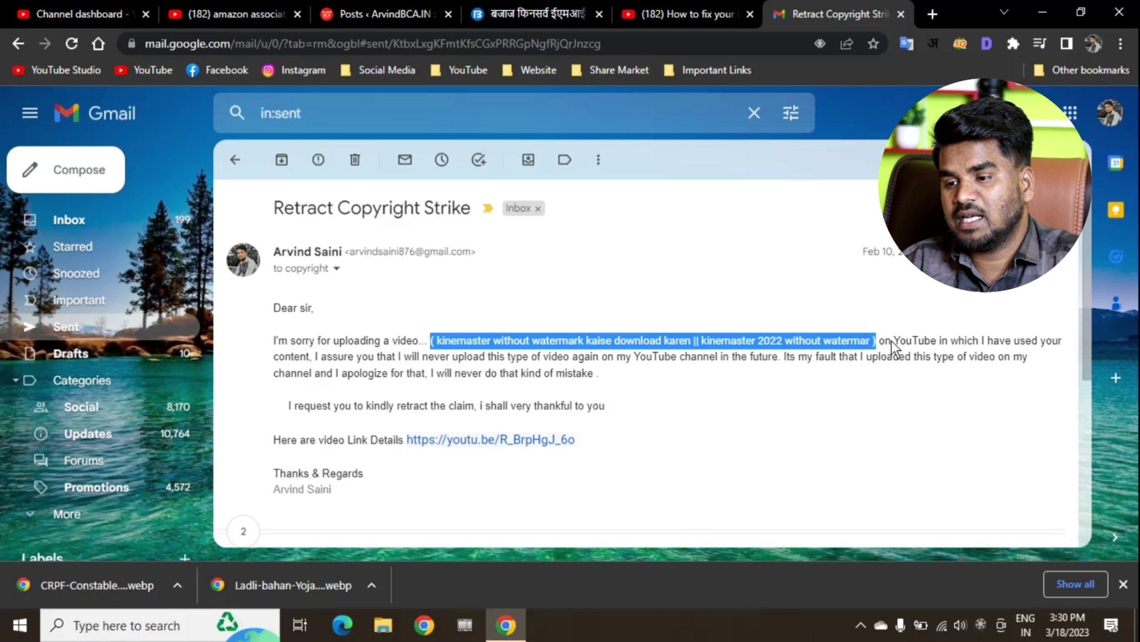
double_click(882, 346)
drag(380, 357, 629, 359)
drag(270, 339, 705, 431)
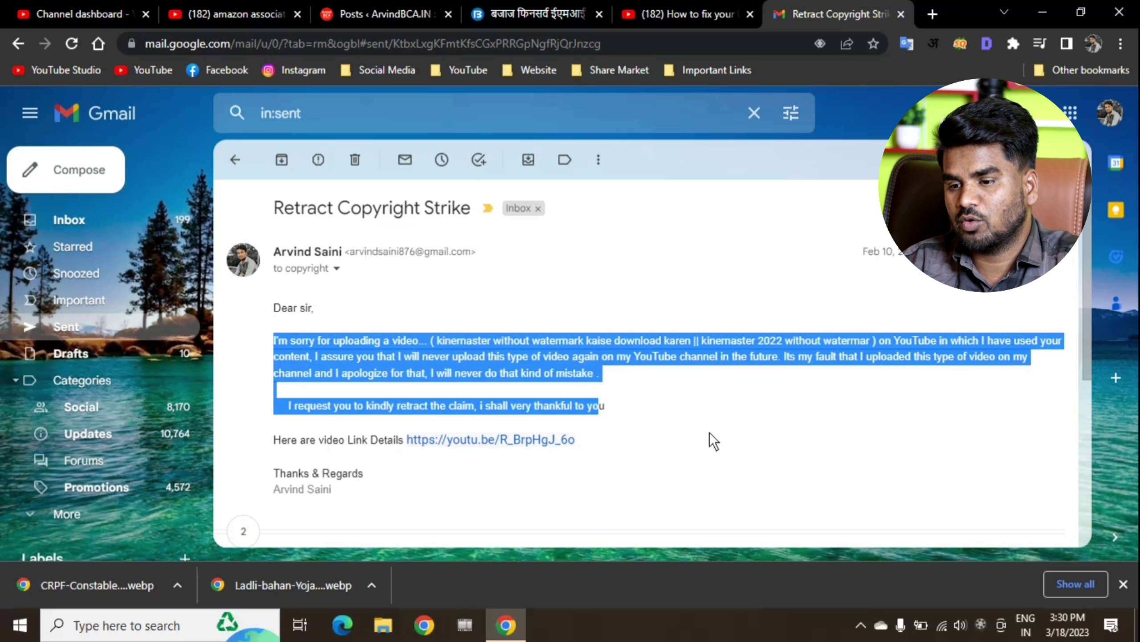
click(697, 413)
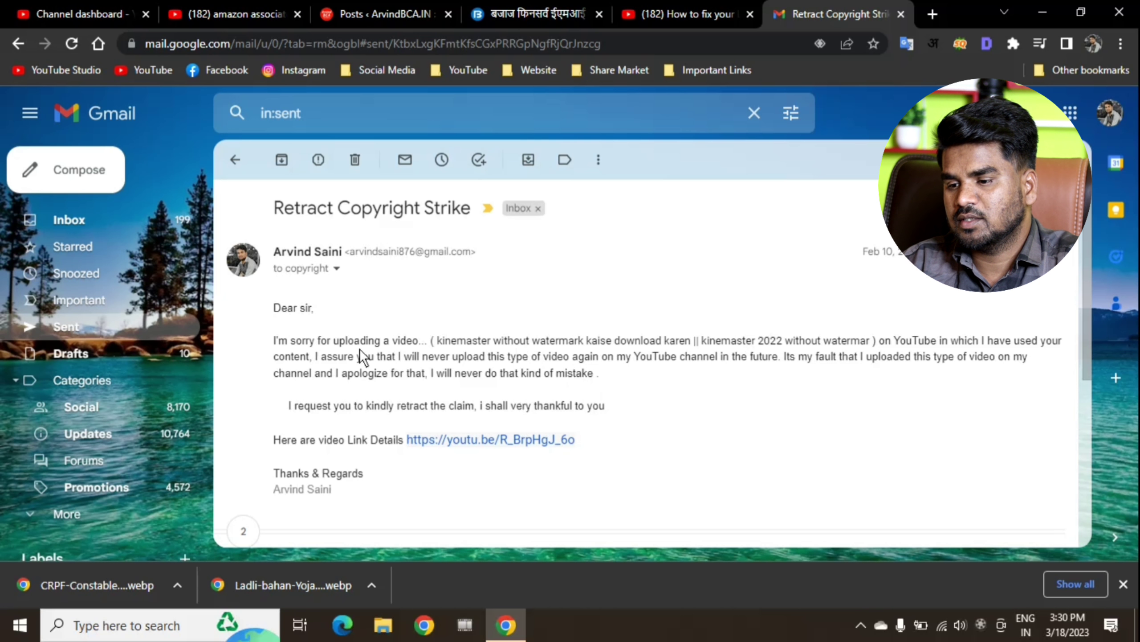
drag(364, 357, 699, 367)
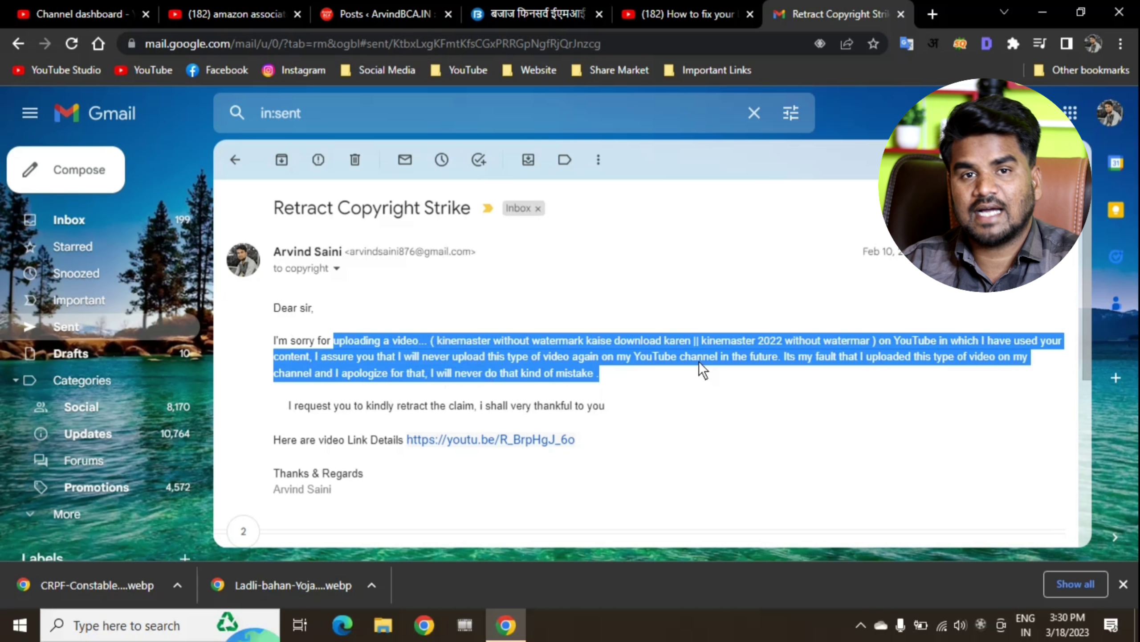
click(548, 377)
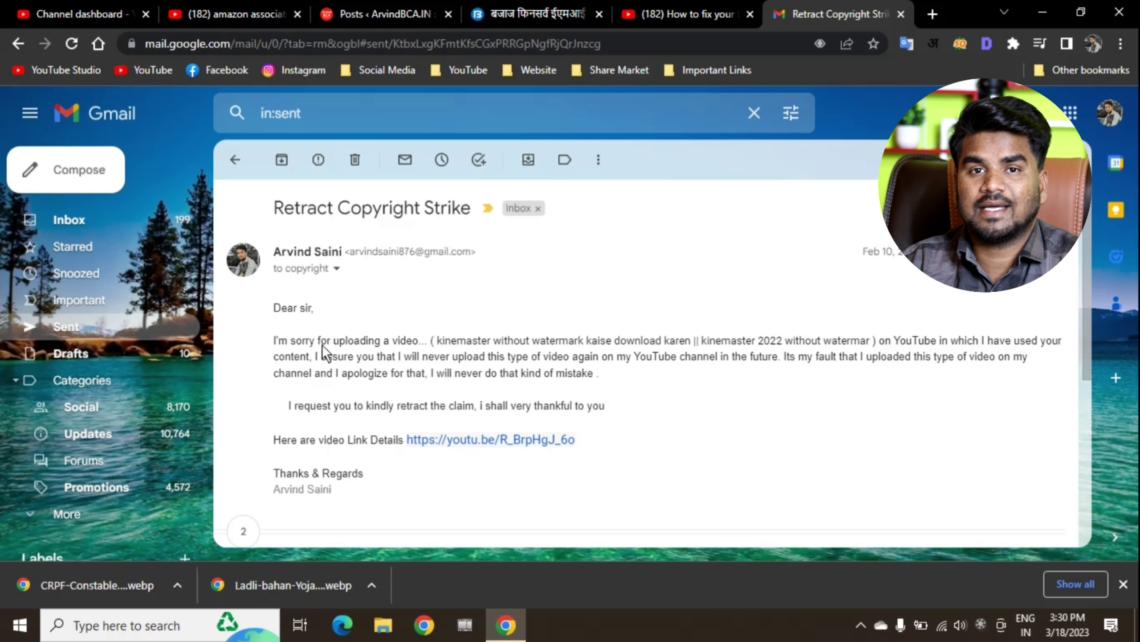
drag(322, 342, 526, 369)
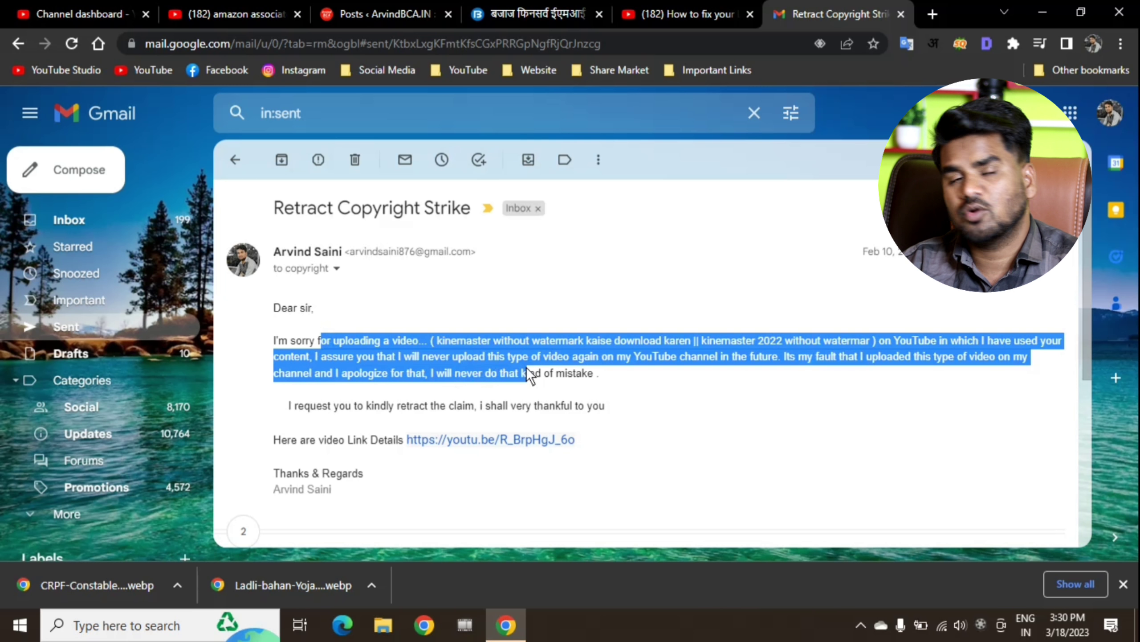
click(748, 368)
drag(437, 340, 873, 346)
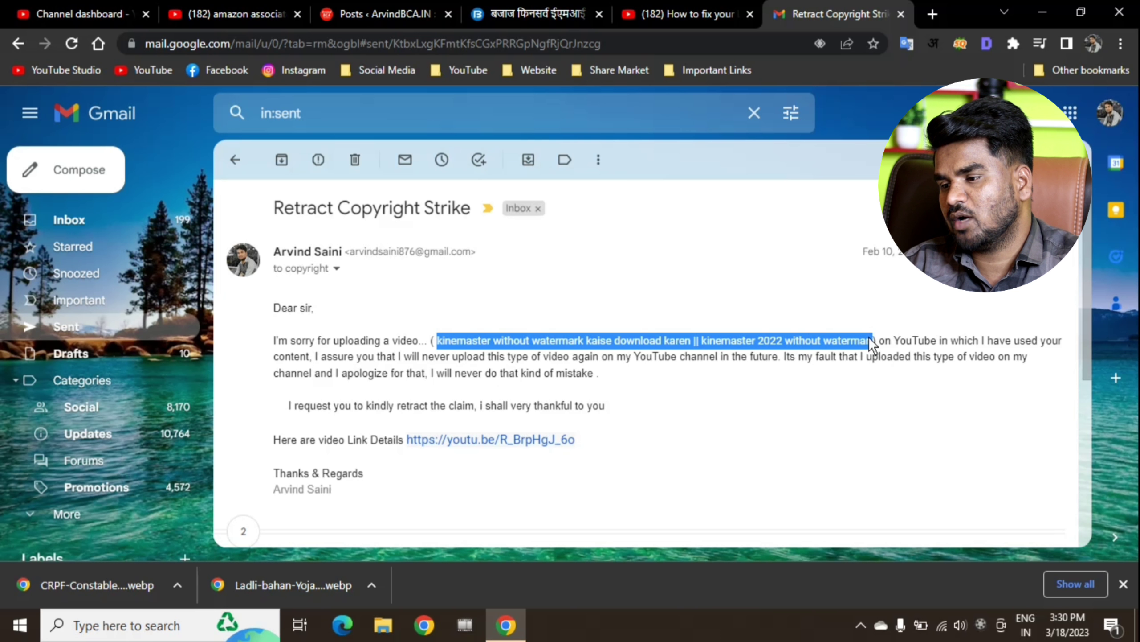
click(851, 341)
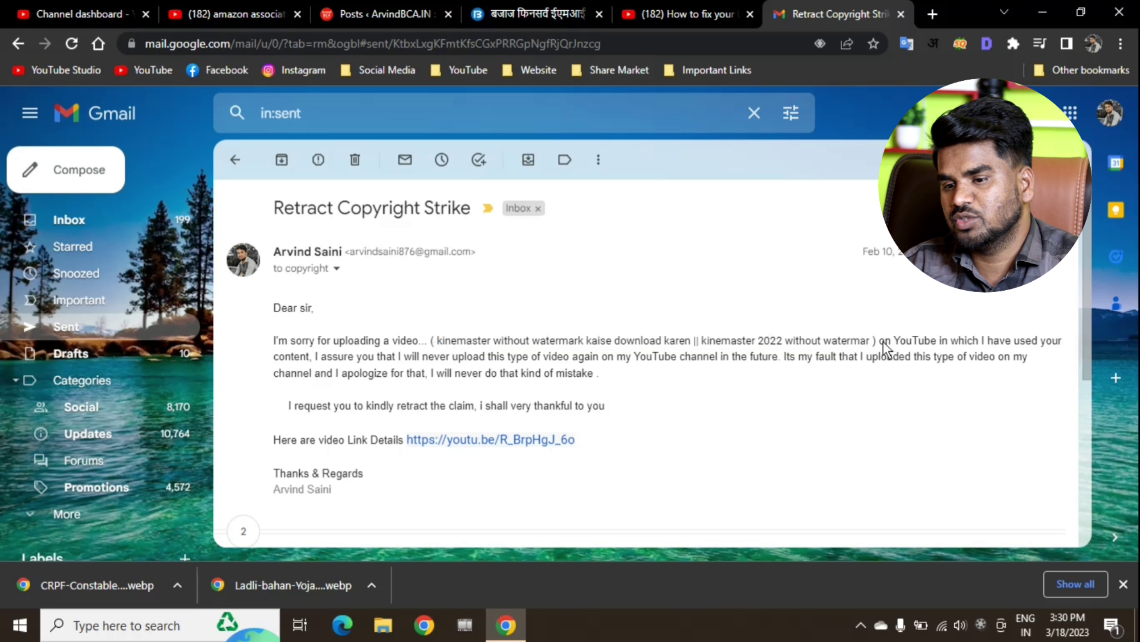
drag(886, 341, 1053, 343)
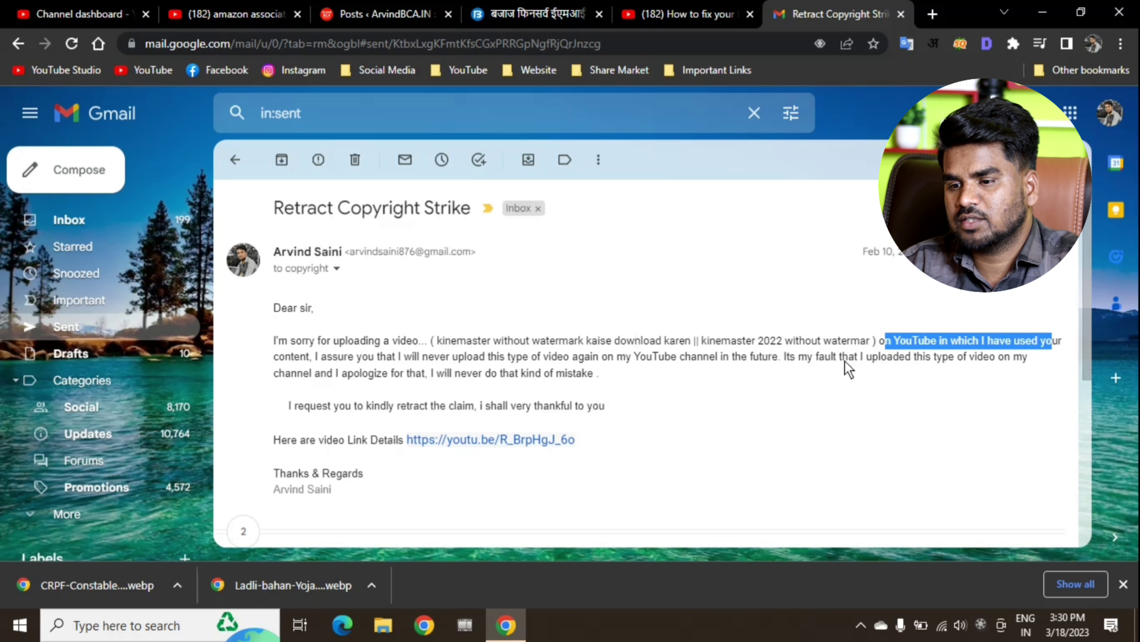
scroll(626, 463, down, 4)
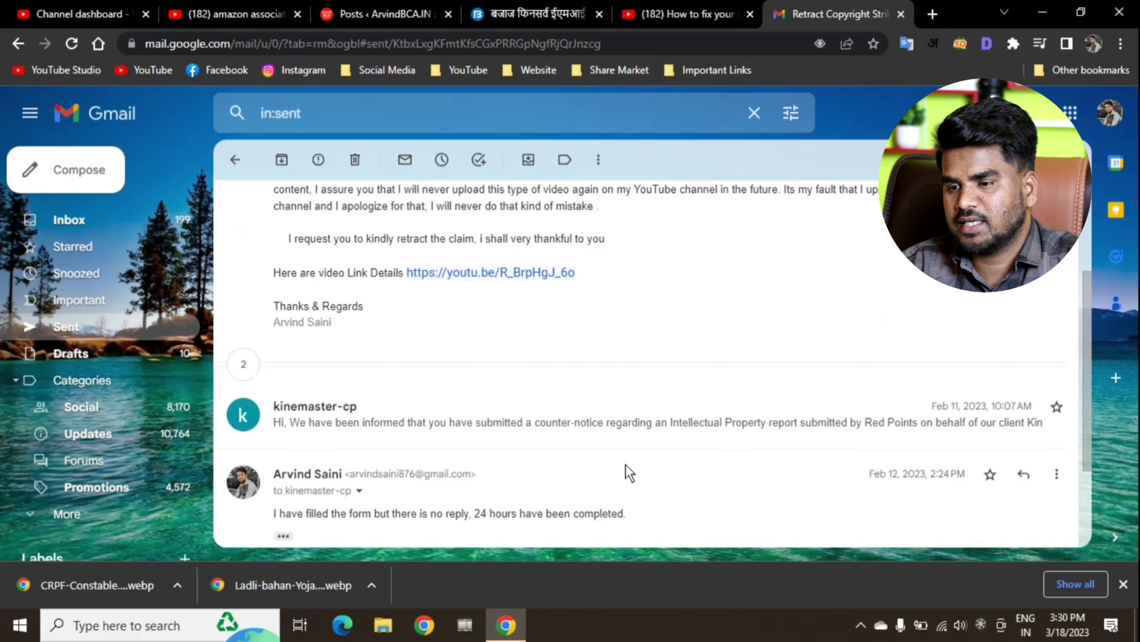
scroll(464, 405, up, 4)
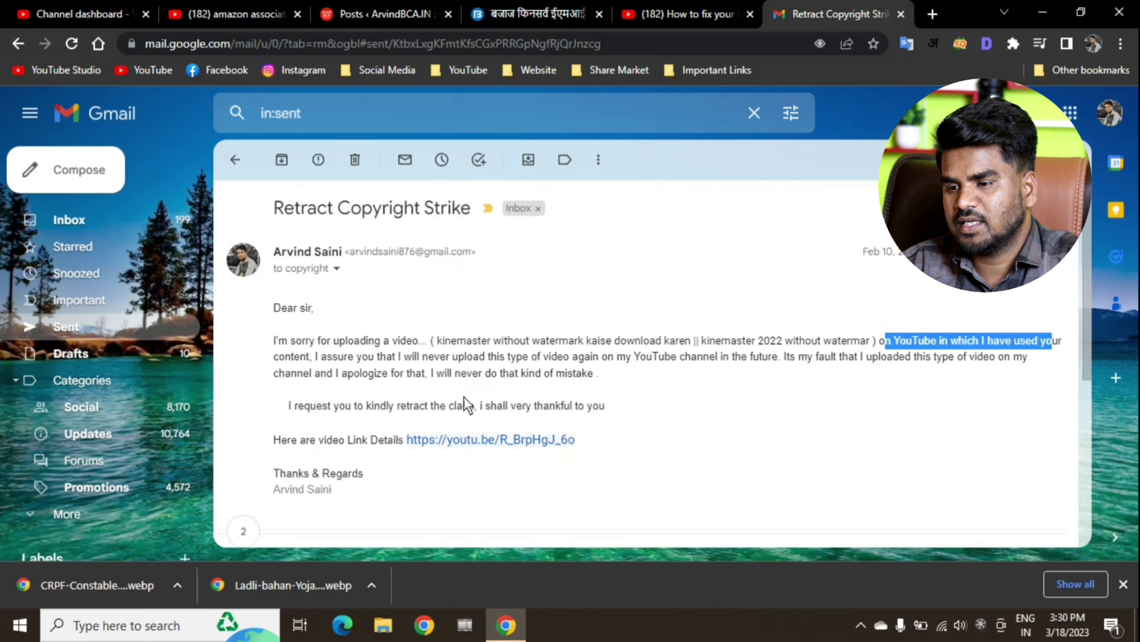
Step: Show the sent message's header details and examine the recipient address
click(337, 269)
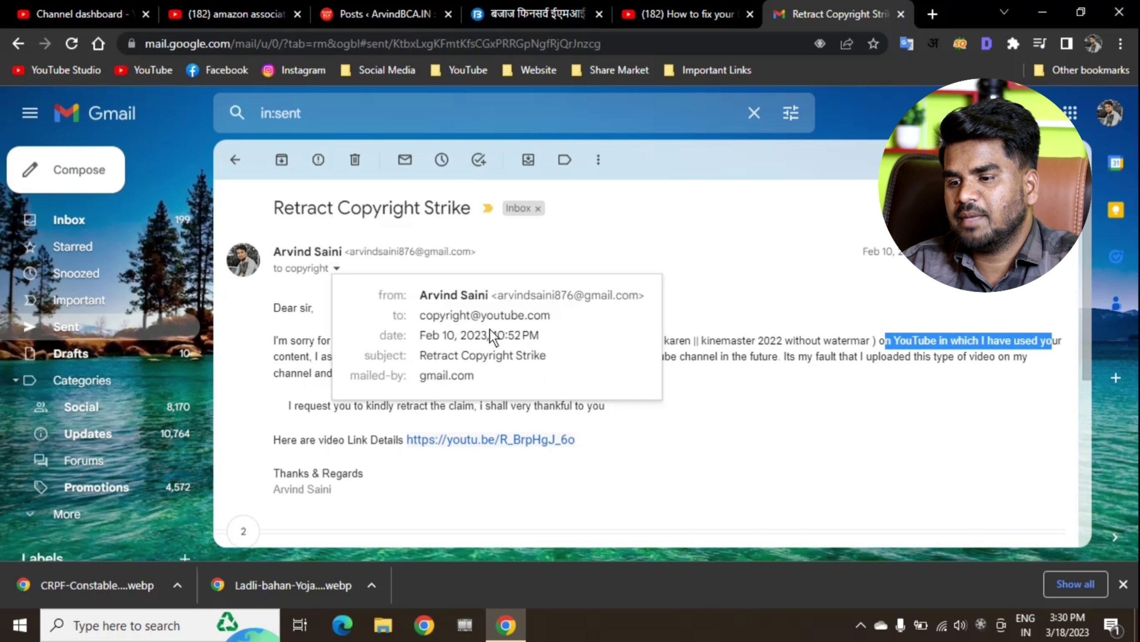
drag(557, 315, 424, 314)
click(725, 297)
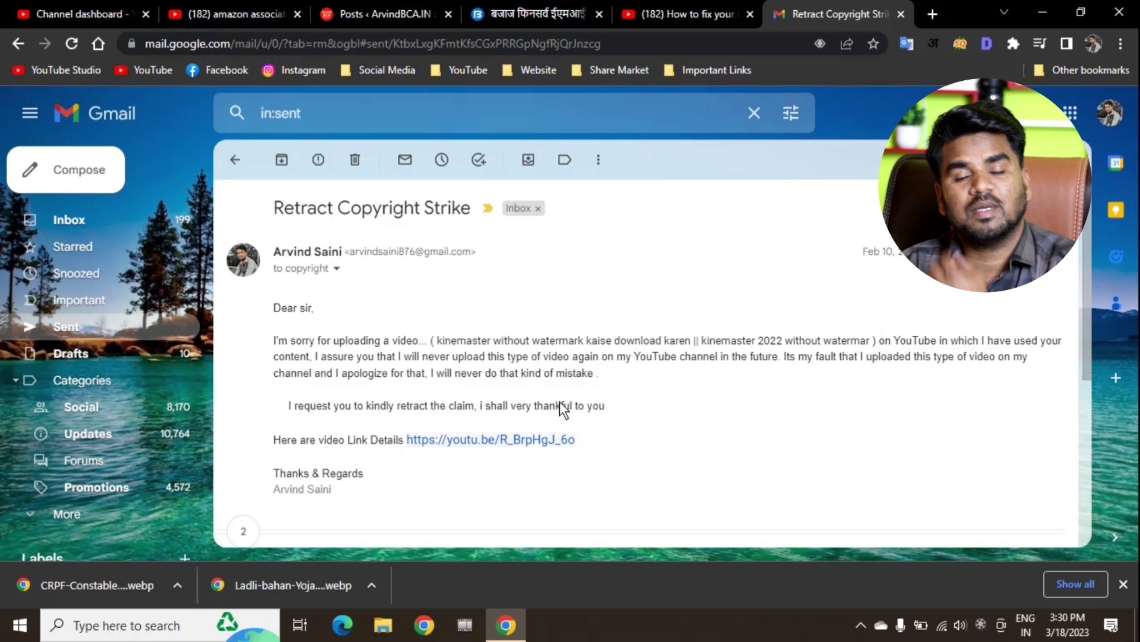
Step: Return to YouTube Studio and copy the claimant's address with the Contact claimant dialog's Copy address option
key(ctrl+3)
click(217, 3)
key(ctrl+1)
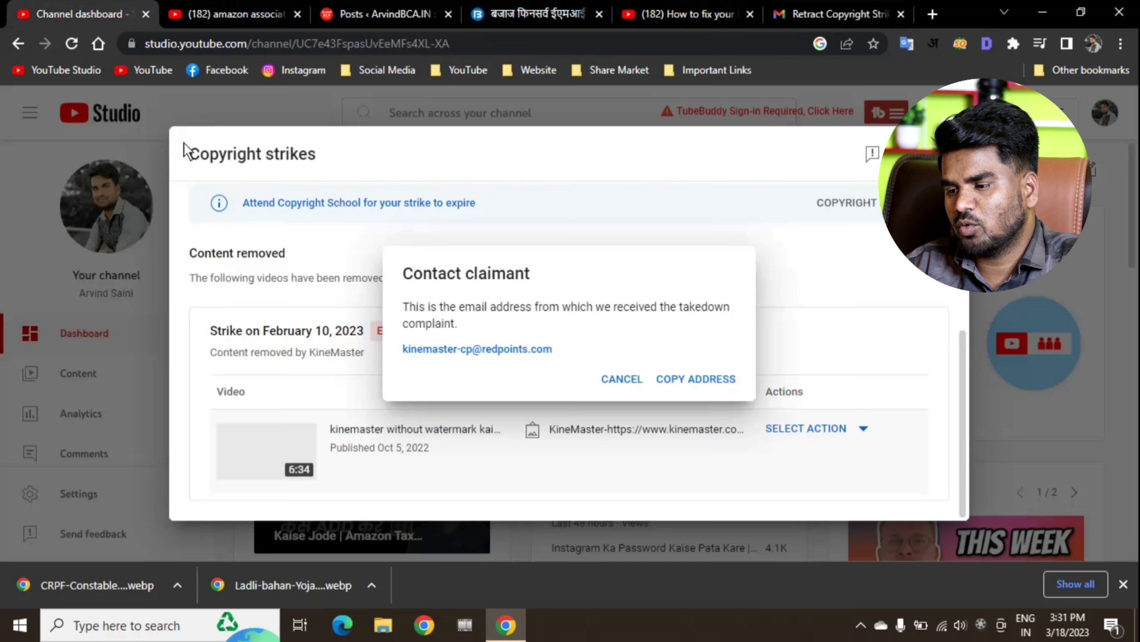
click(678, 379)
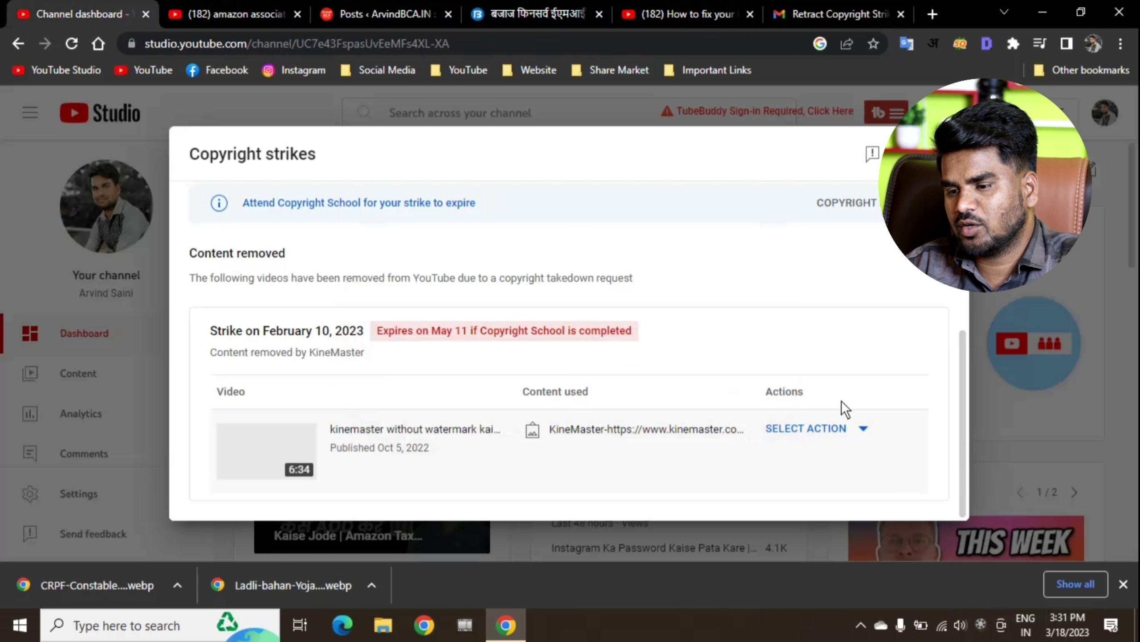
Step: Start a counter notification for the removed video and examine the contact e-mail address in its requirements
click(847, 431)
click(844, 462)
scroll(445, 365, down, 5)
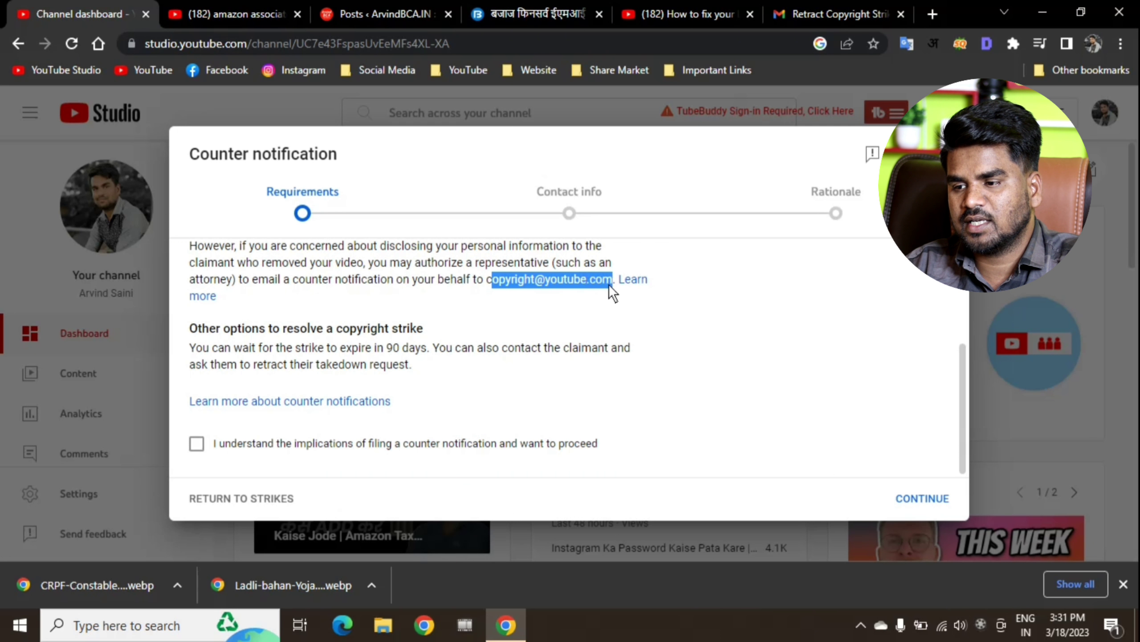
drag(486, 279, 558, 282)
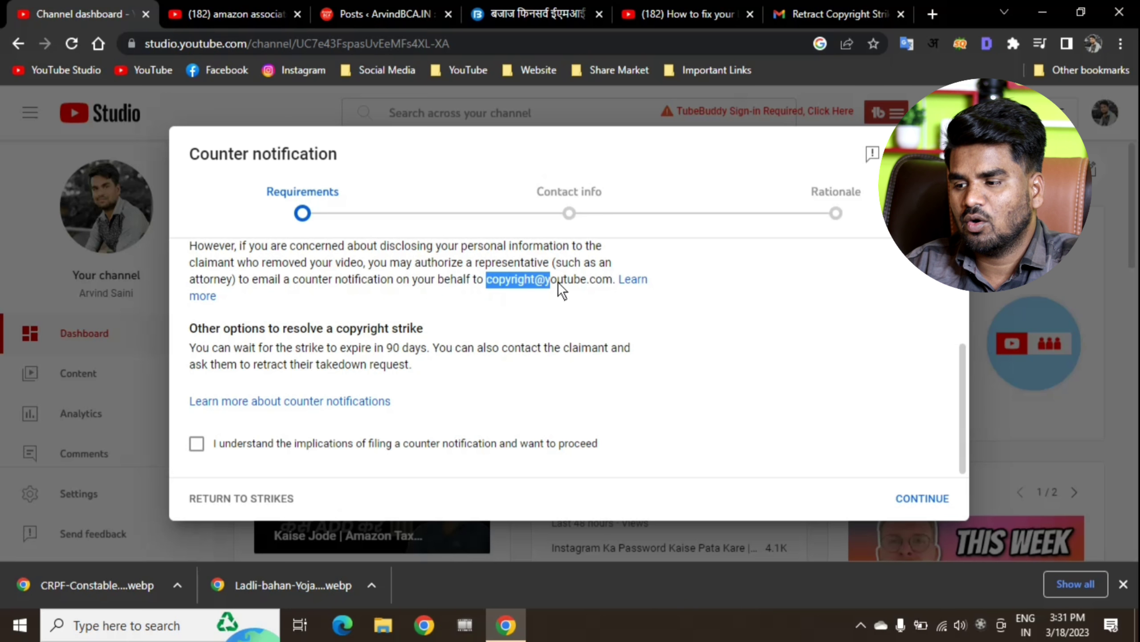
Step: Switch to Gmail and read the line of the sent message that asks for the claim to be retracted
click(585, 288)
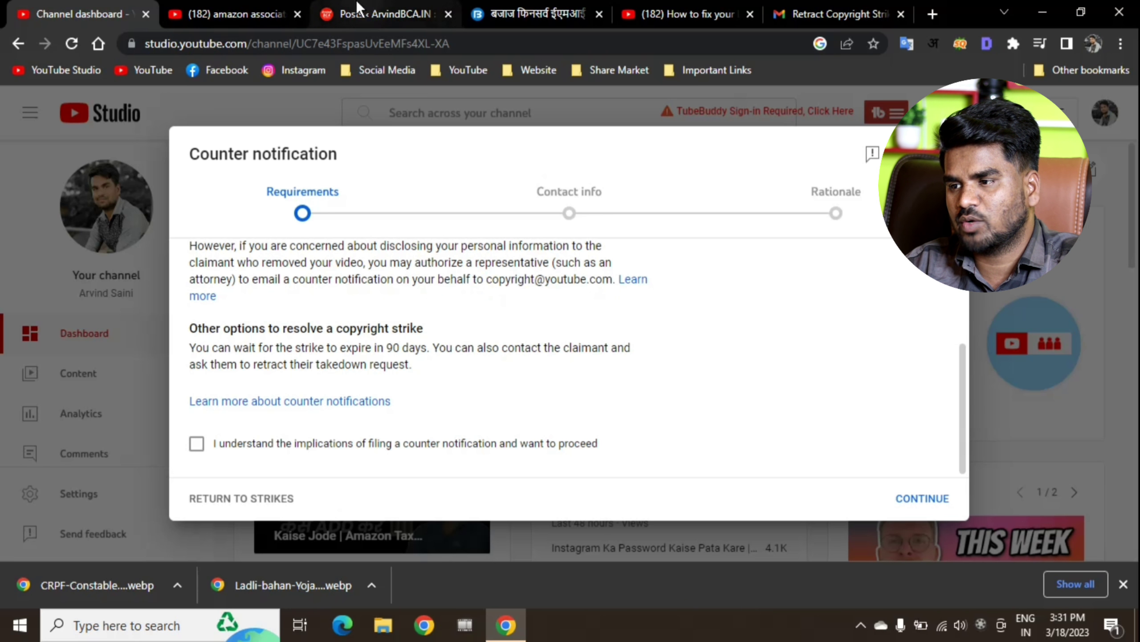
click(238, 5)
key(ctrl+shift+Tab)
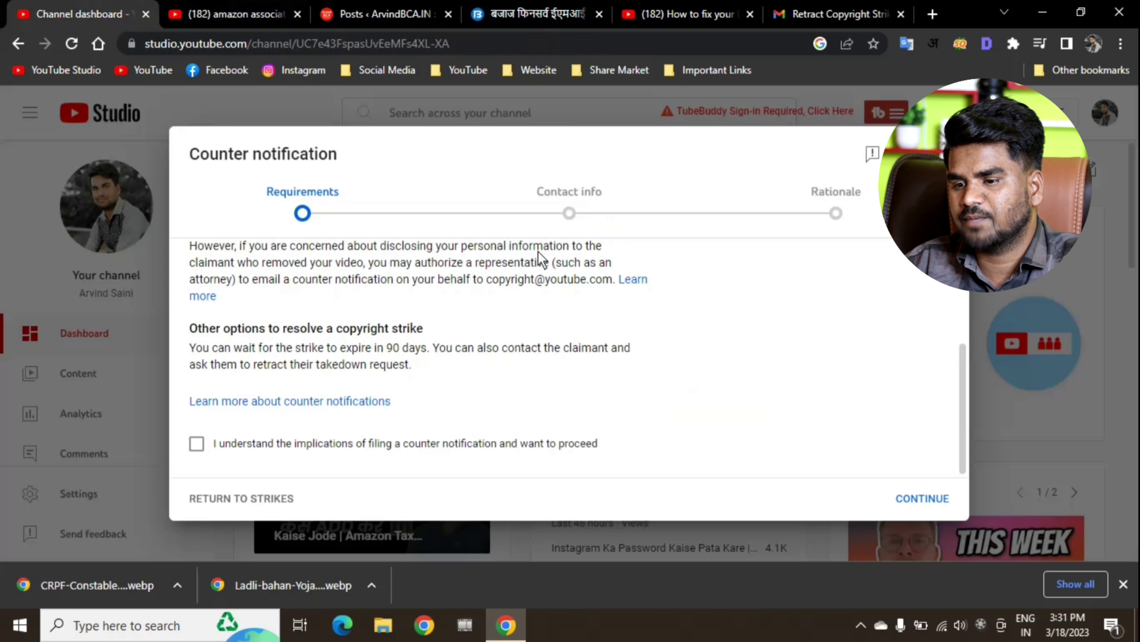
click(830, 6)
scroll(427, 391, up, 5)
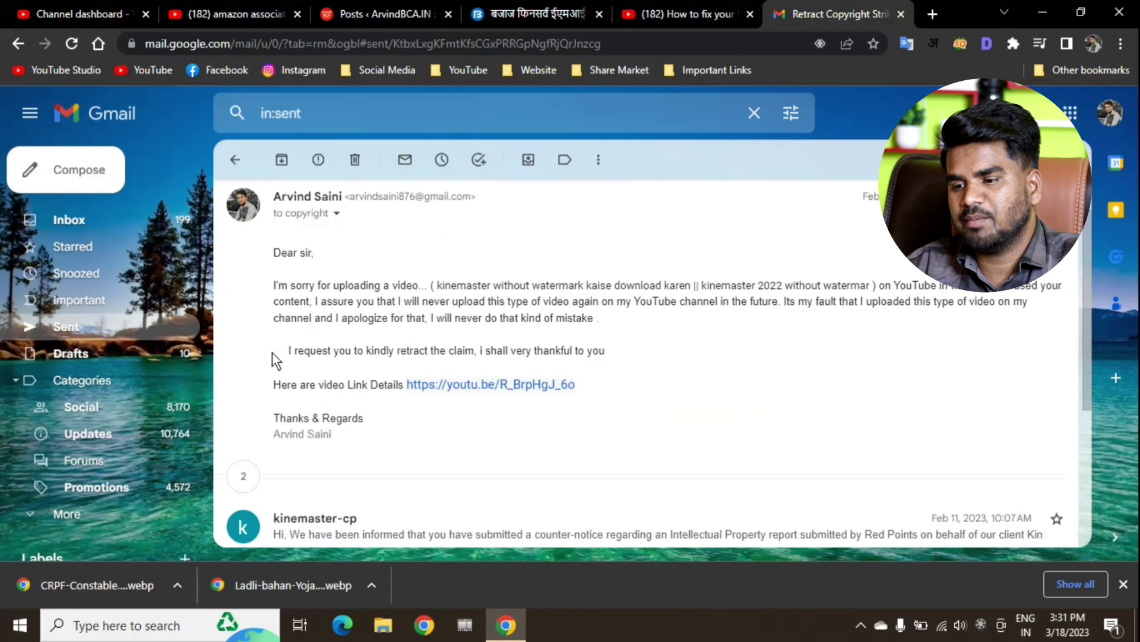
drag(272, 357, 543, 359)
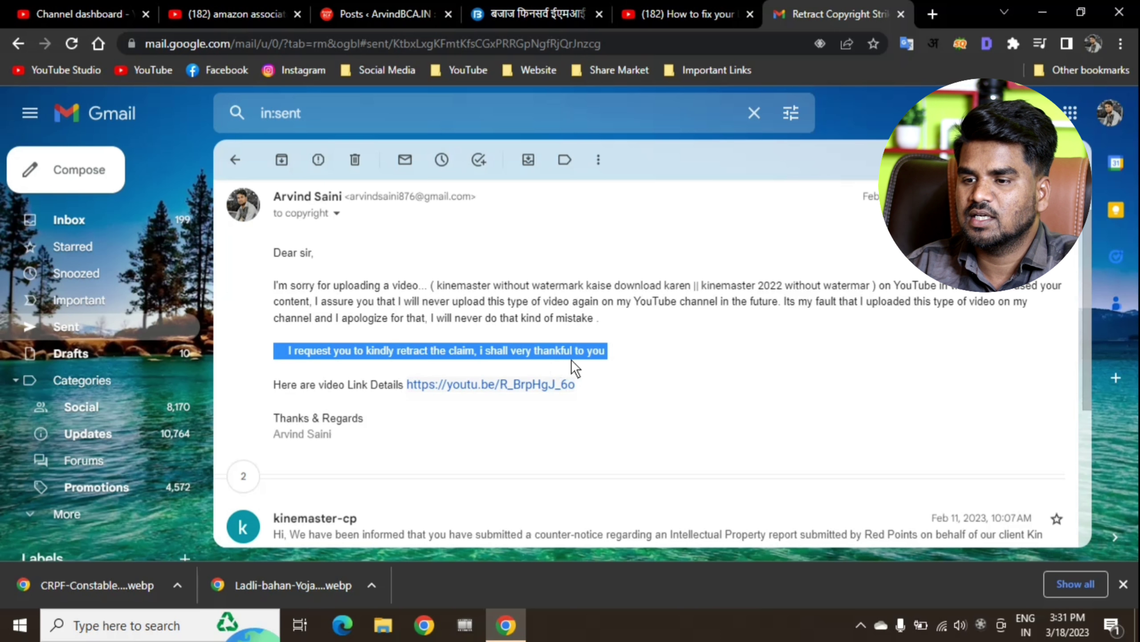
click(600, 354)
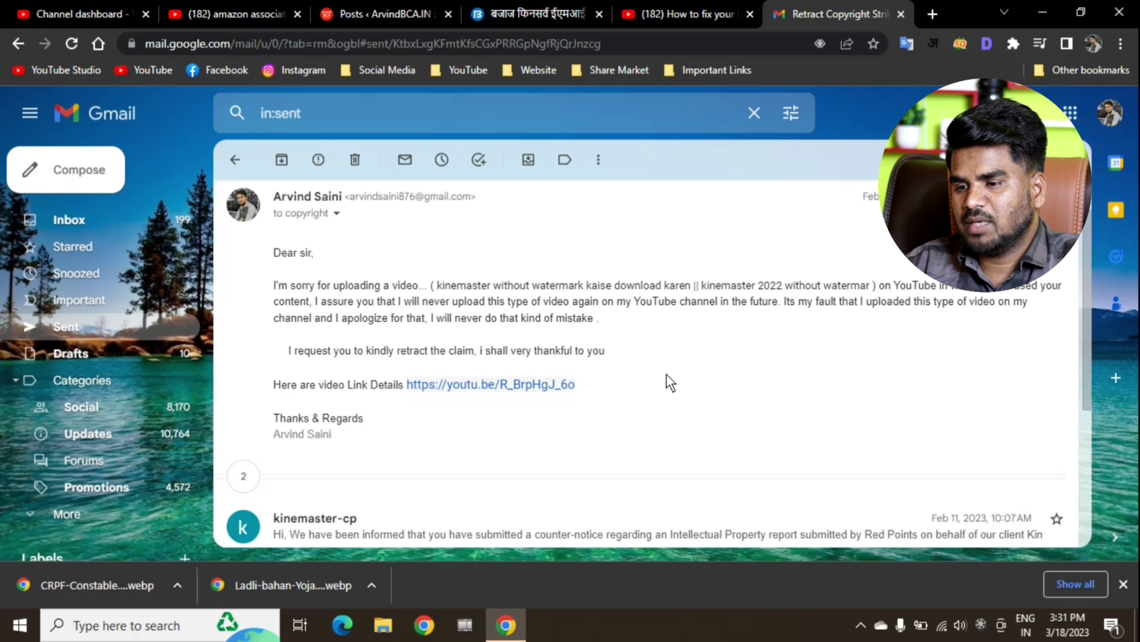
Step: Expand the YouTube Copyright reply in the conversation and read its explanation of how retractions are processed
scroll(646, 373, down, 3)
click(328, 305)
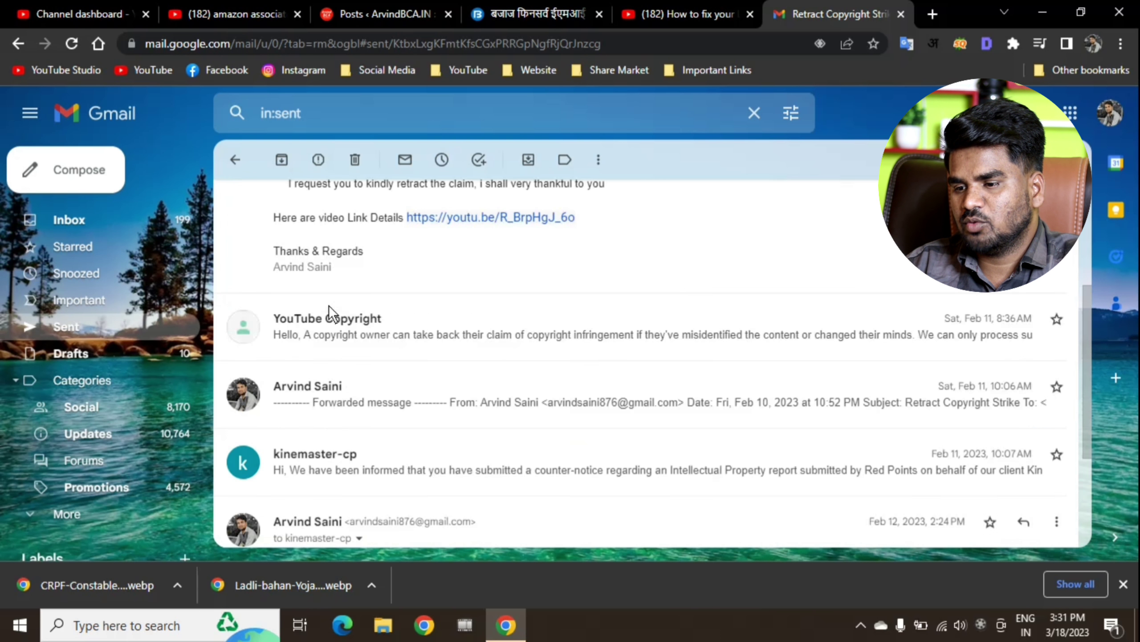
click(387, 321)
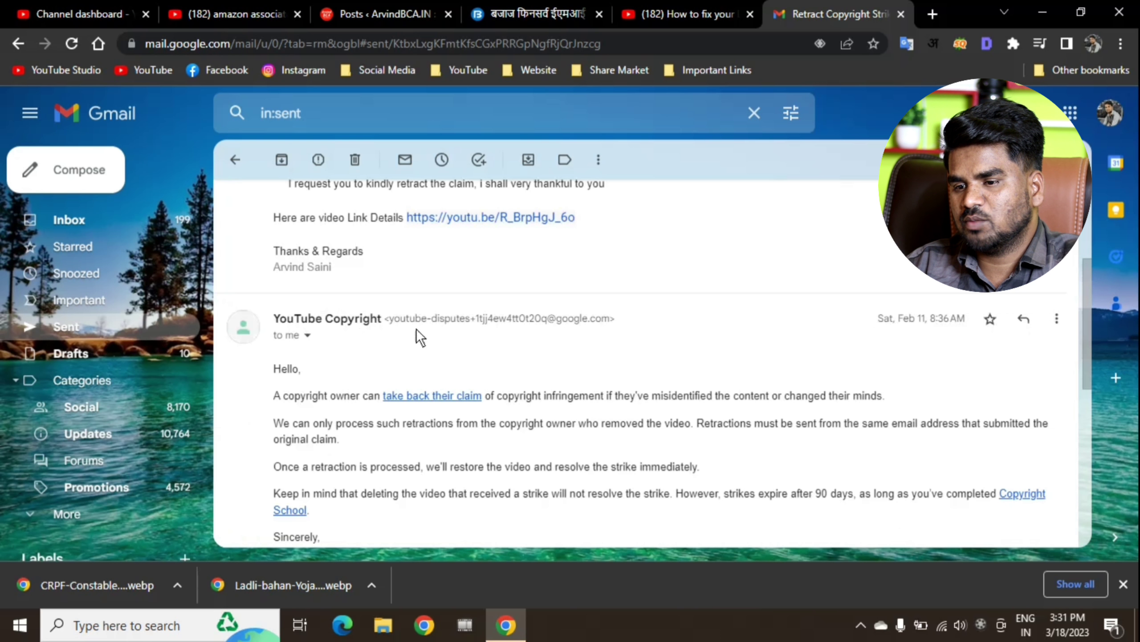
scroll(538, 393, down, 2)
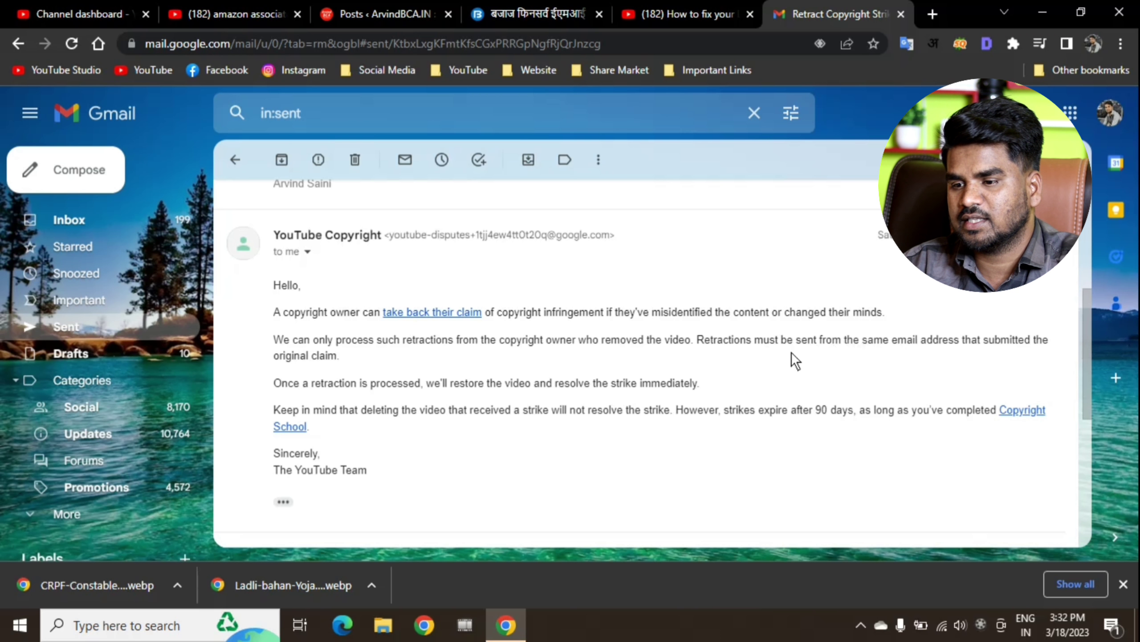
Step: Expand the kinemaster-cp reply further down the conversation and look through its contents
scroll(565, 425, down, 5)
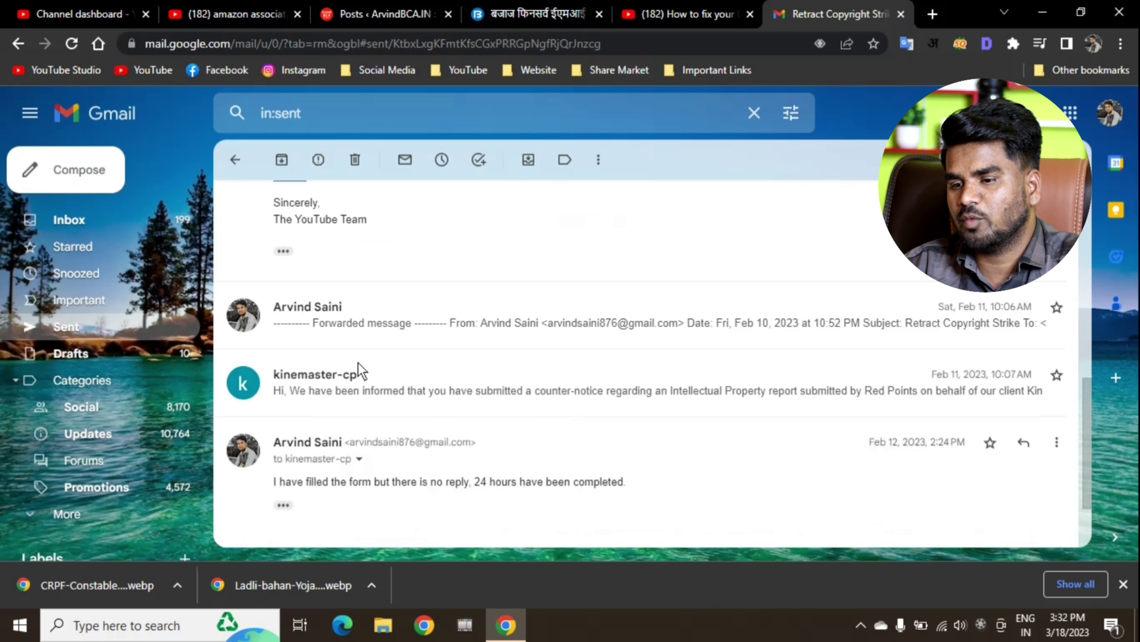
click(316, 374)
scroll(426, 405, down, 5)
scroll(387, 355, up, 5)
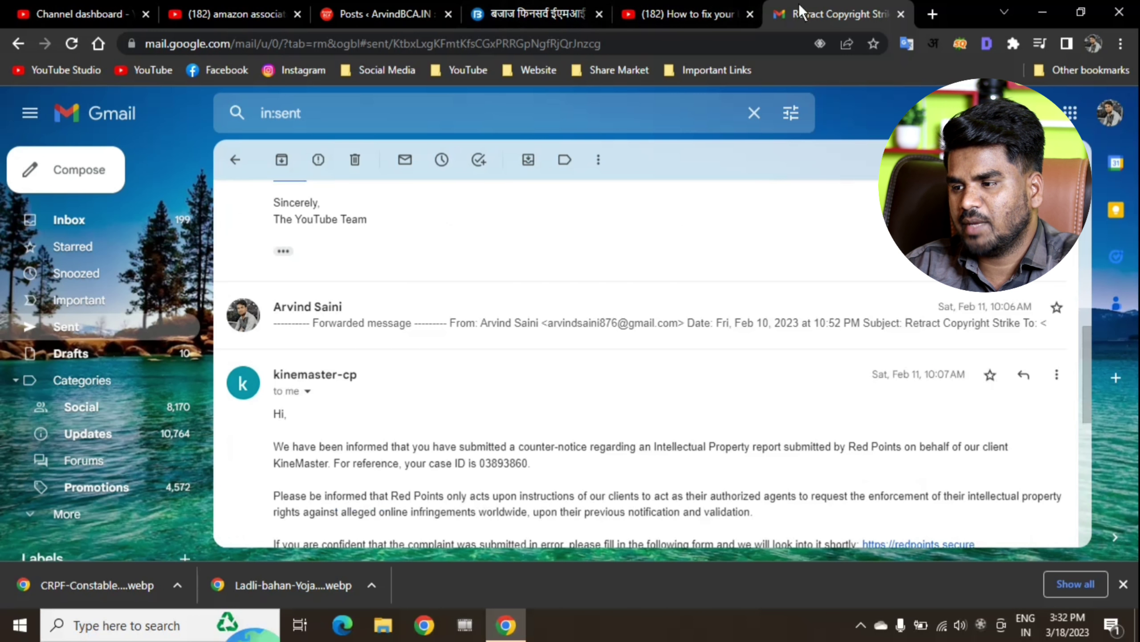
Step: Switch to YouTube Studio, close the counter notification form and open the channel's active copyright strikes
click(68, 14)
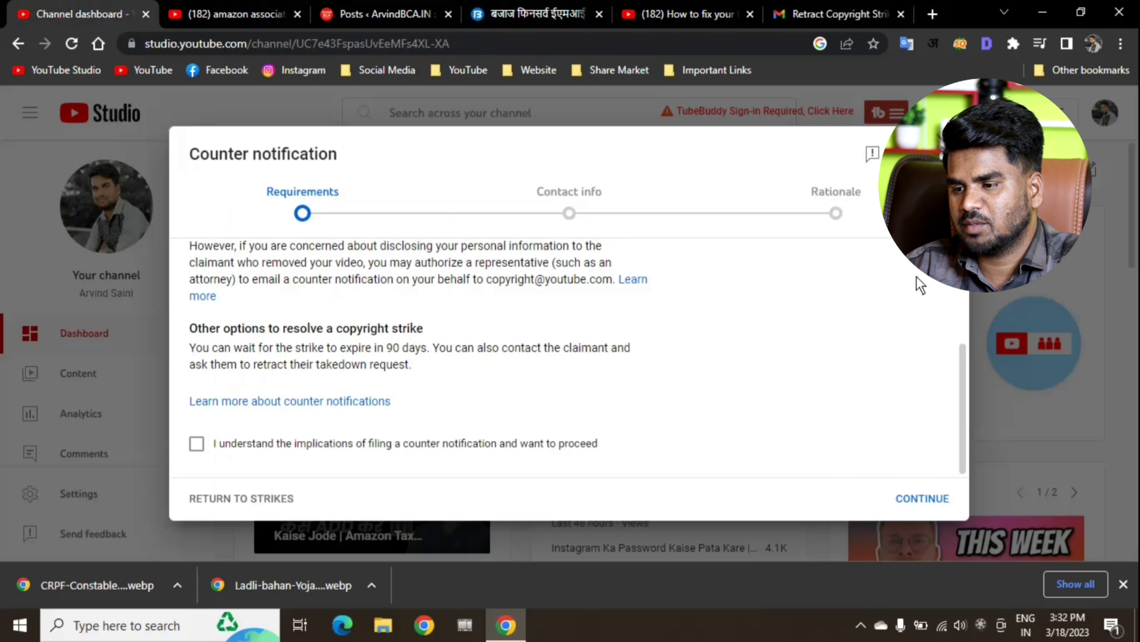
click(947, 154)
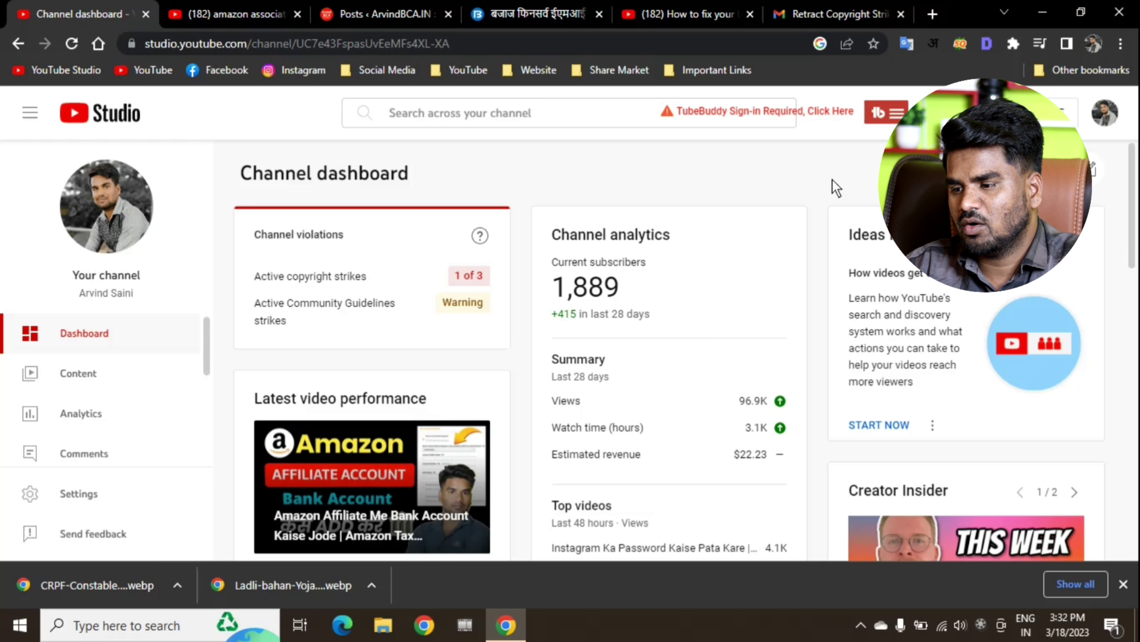
click(344, 276)
scroll(463, 305, down, 5)
Step: Open Contact claimant for the removed KineMaster video and examine the e-mail address that sent the takedown complaint
click(835, 432)
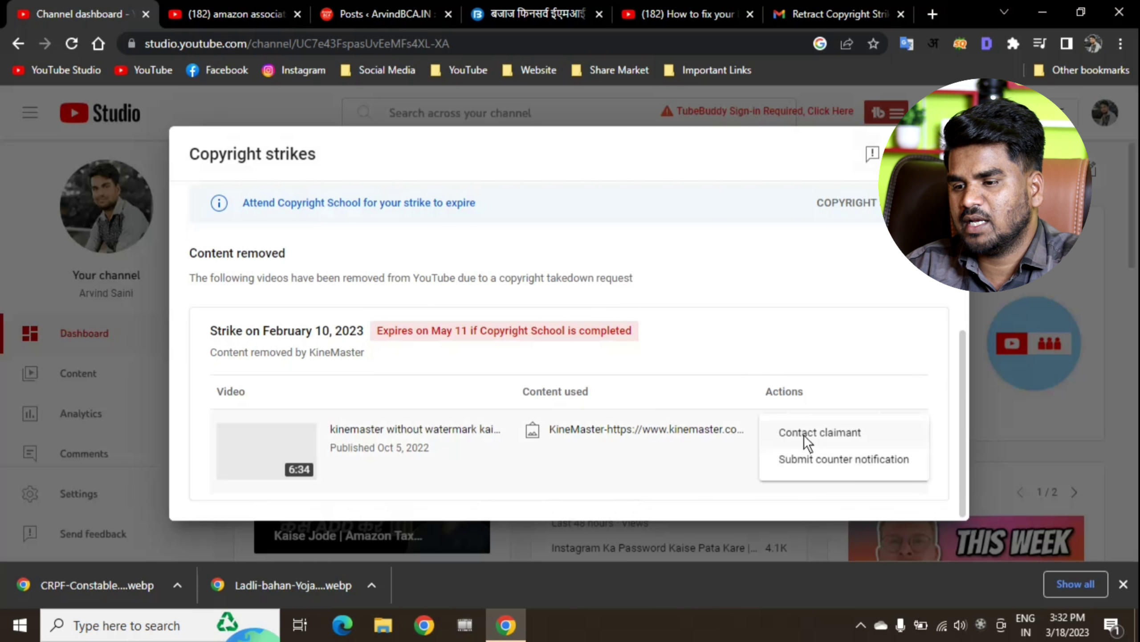
click(804, 435)
drag(442, 352, 399, 350)
click(607, 349)
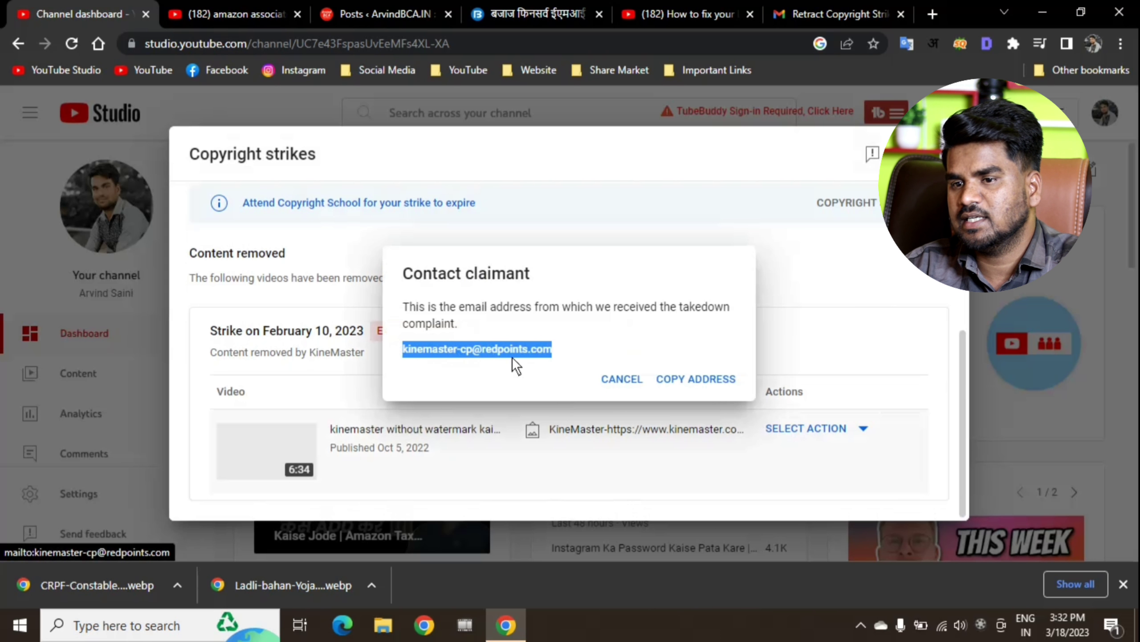
click(568, 349)
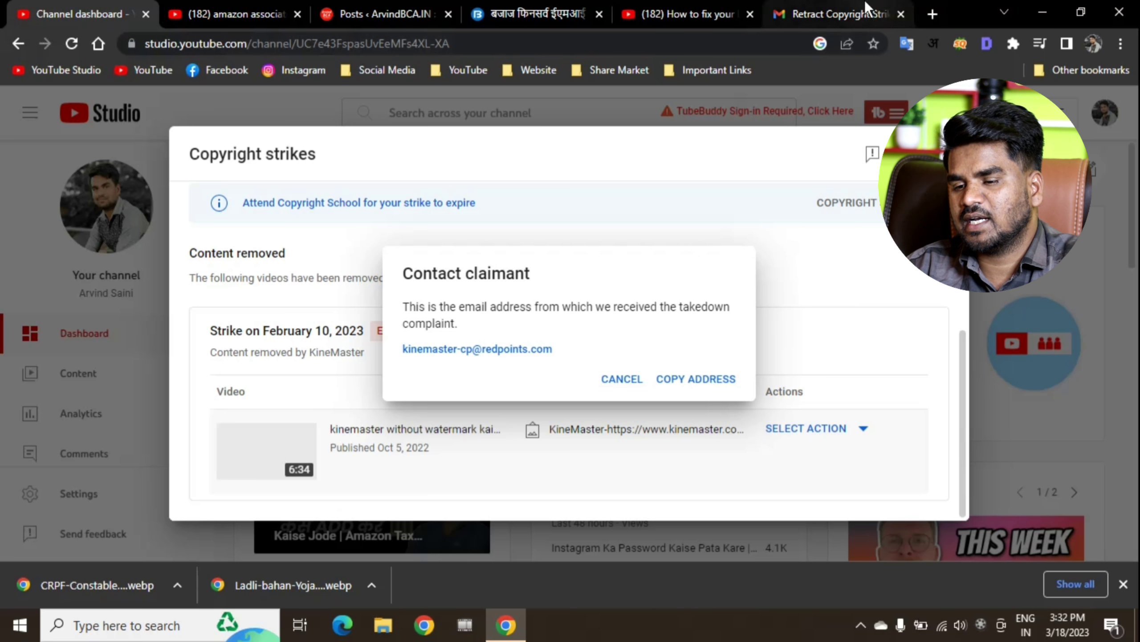
Step: Return to Gmail, expand the message forwarded to kinemaster-cp with its trimmed content, and read the forwarded retraction request
click(844, 13)
scroll(519, 392, down, 7)
scroll(458, 328, up, 3)
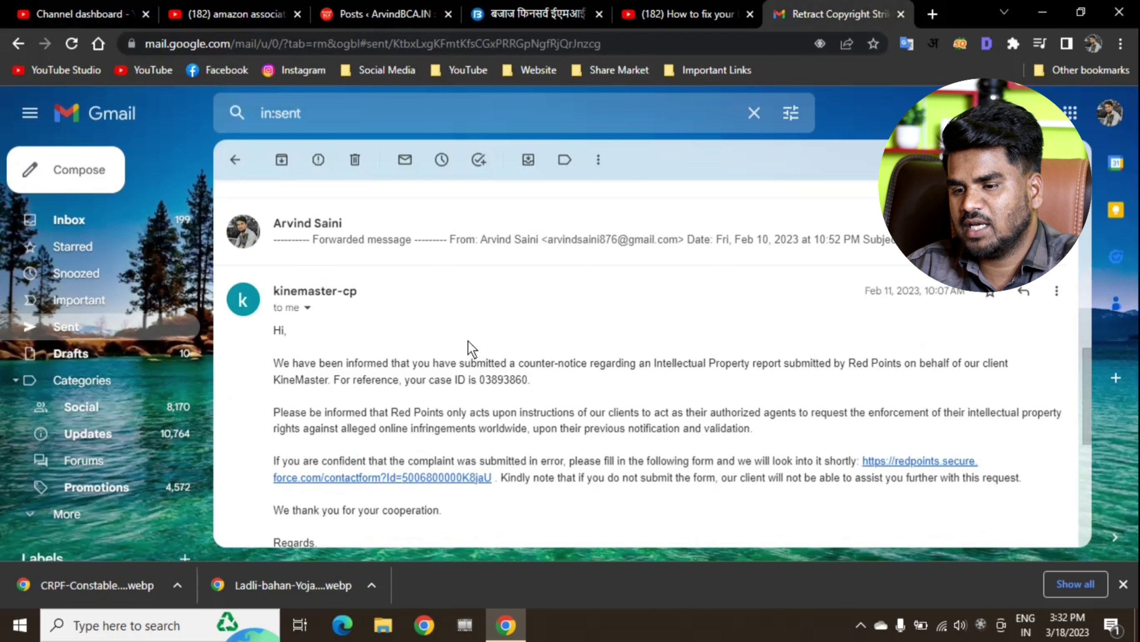
scroll(353, 357, up, 2)
click(391, 322)
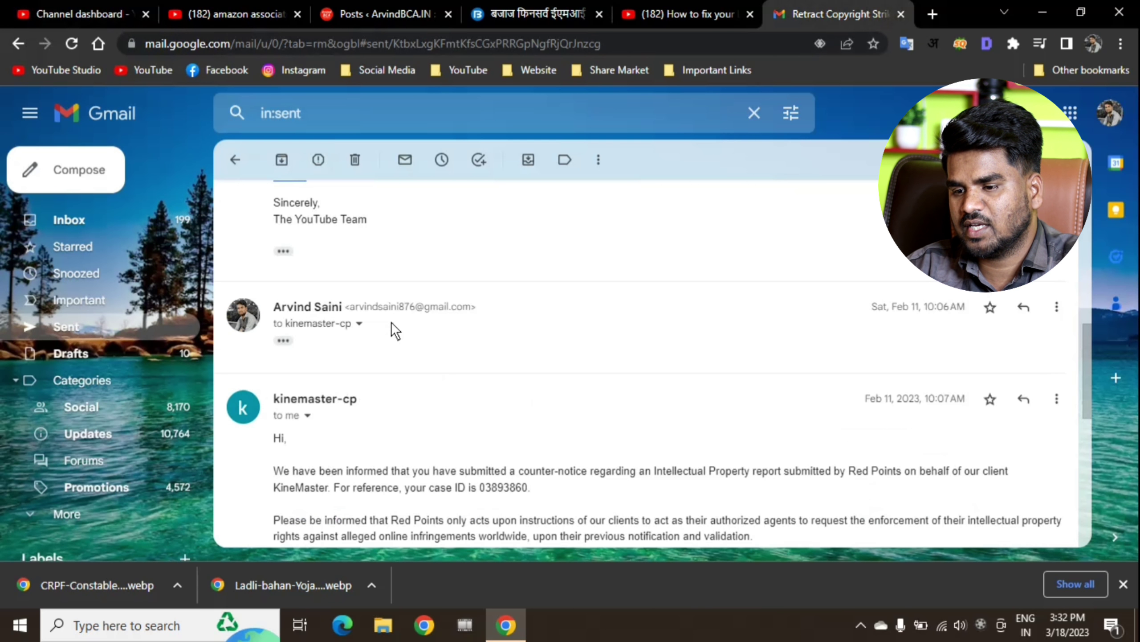
click(291, 341)
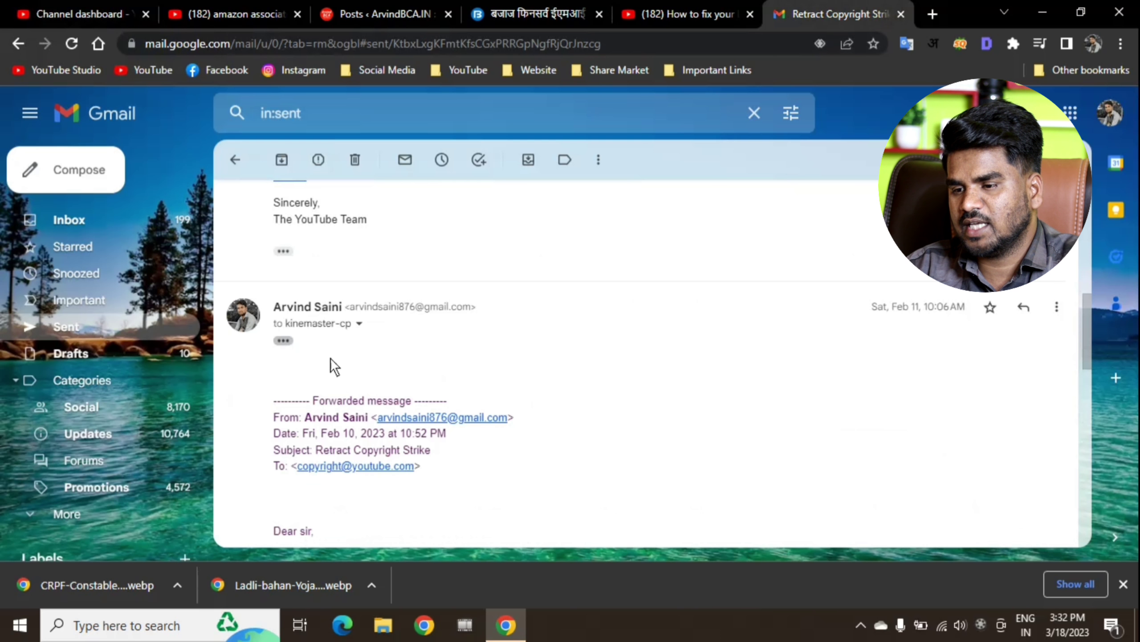
scroll(524, 394, down, 6)
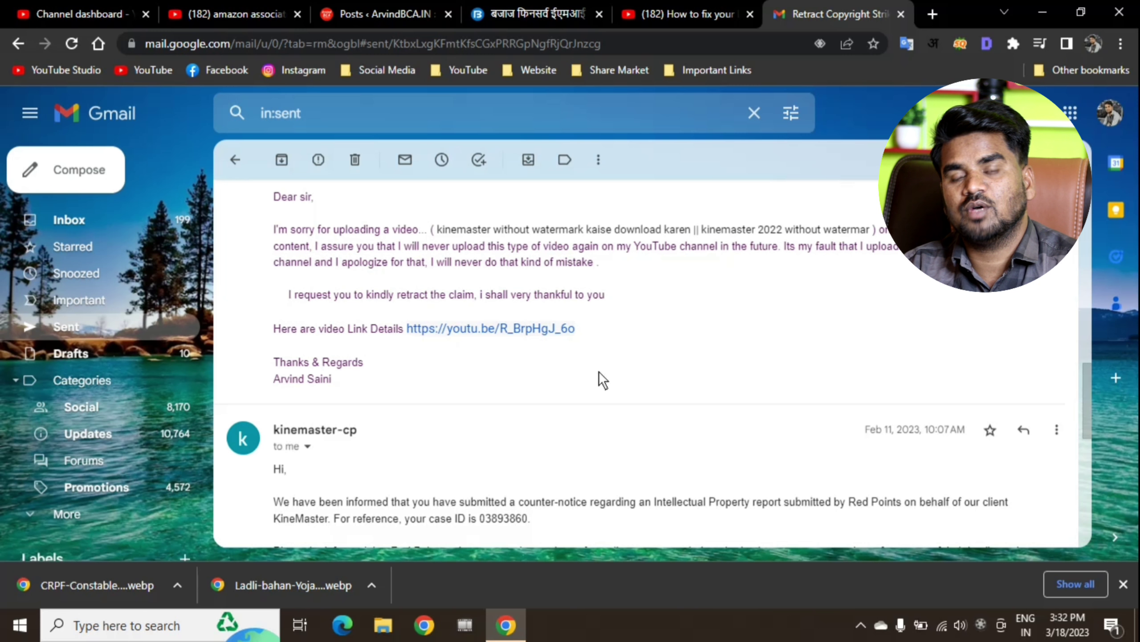
scroll(602, 378, up, 2)
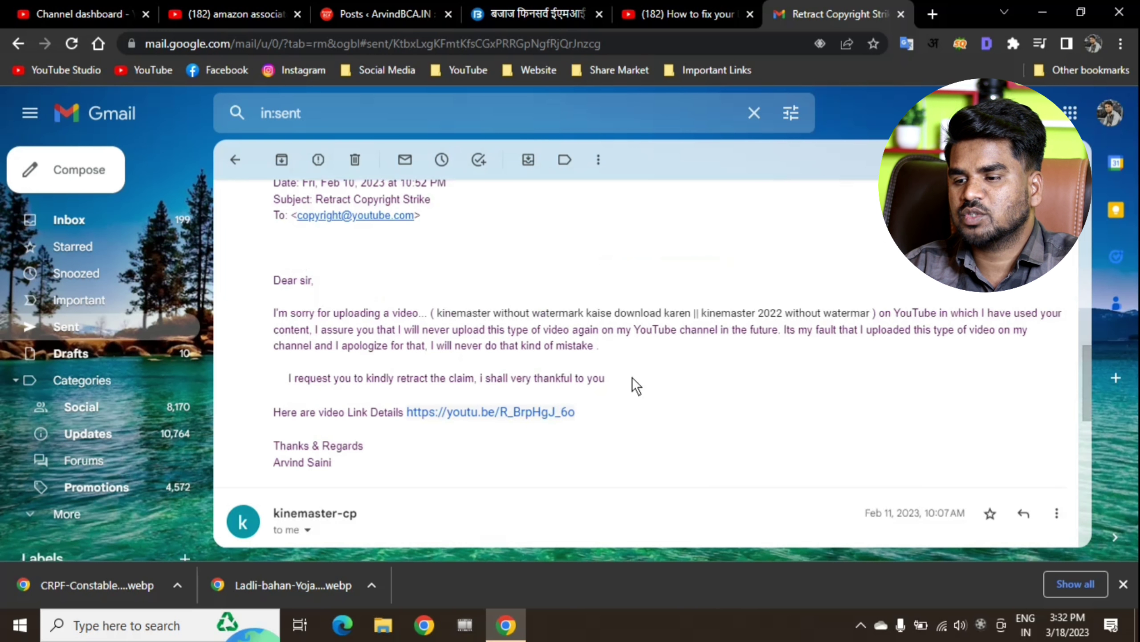
scroll(485, 280, up, 4)
Step: Read the kinemaster-cp reply, including the case reference, the authorized agents paragraph and the contact form instructions
scroll(602, 345, down, 13)
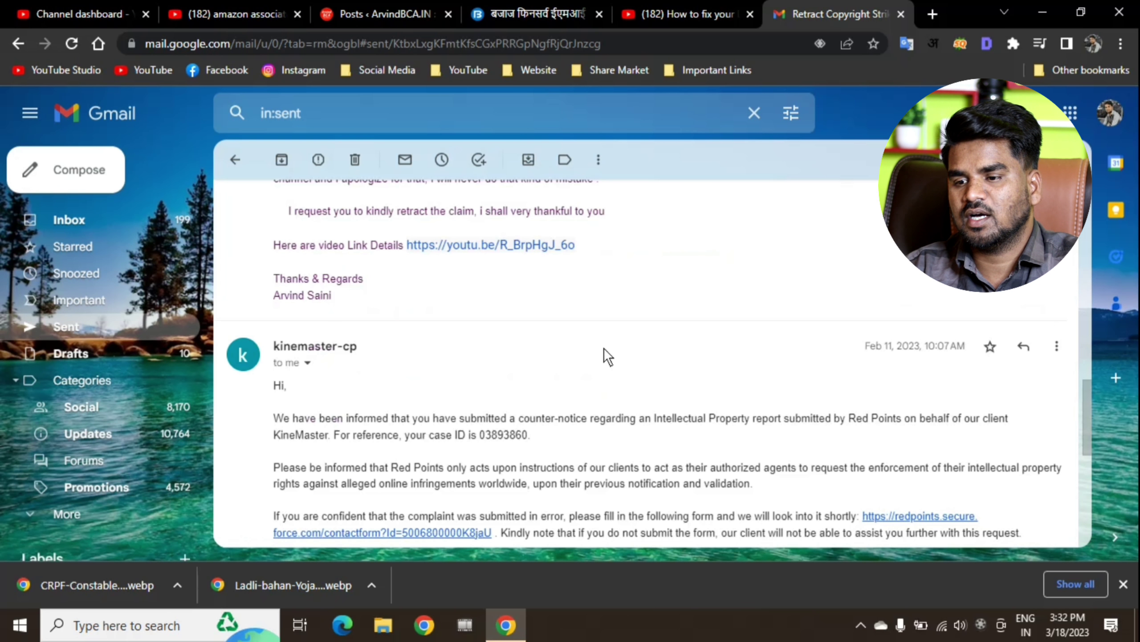
scroll(683, 421, up, 1)
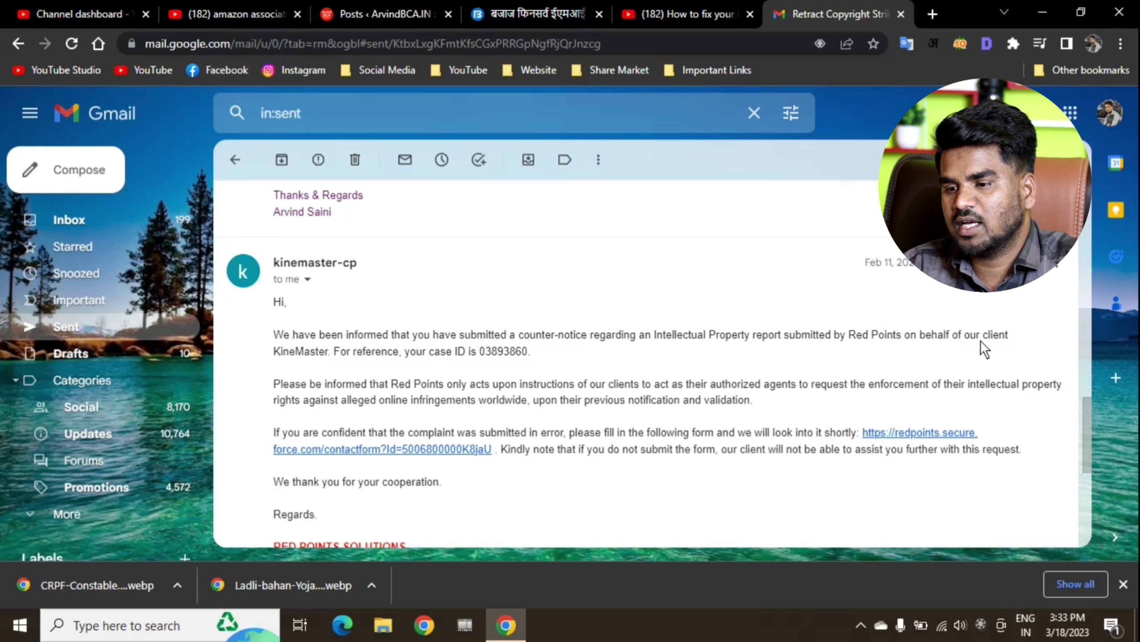
drag(387, 357, 546, 359)
click(505, 351)
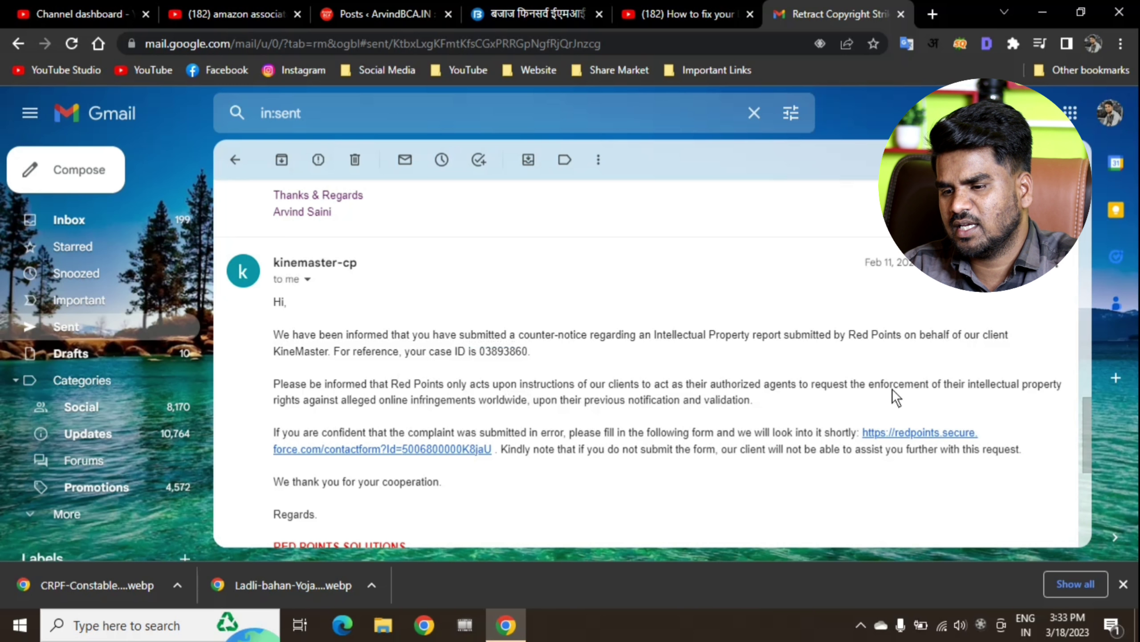
drag(455, 399, 675, 401)
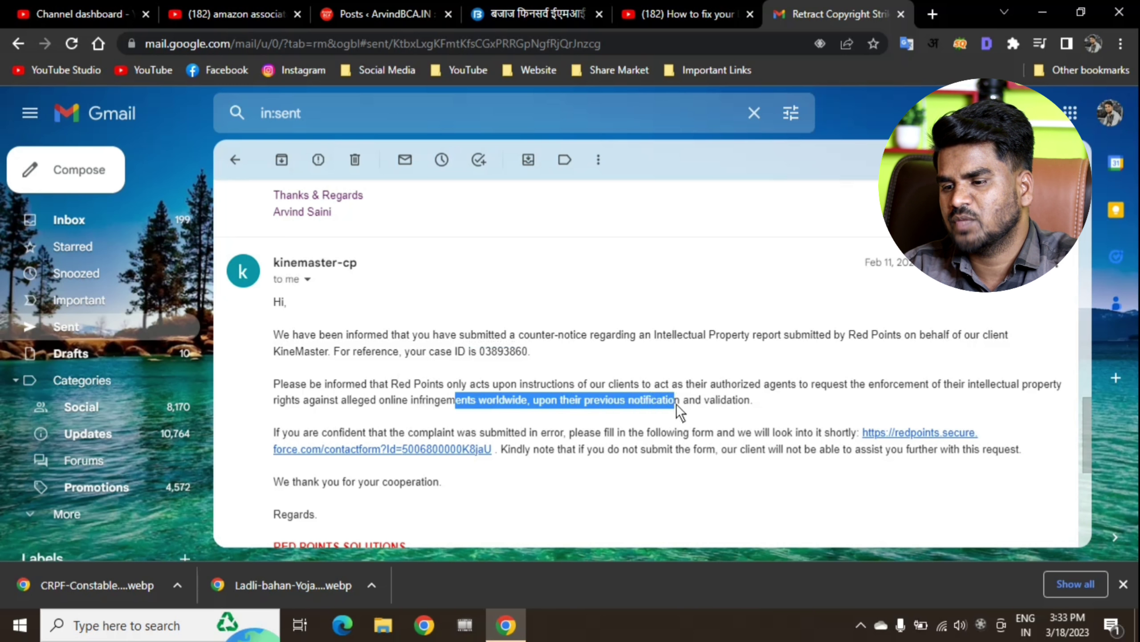
drag(498, 391, 654, 396)
drag(419, 379, 673, 396)
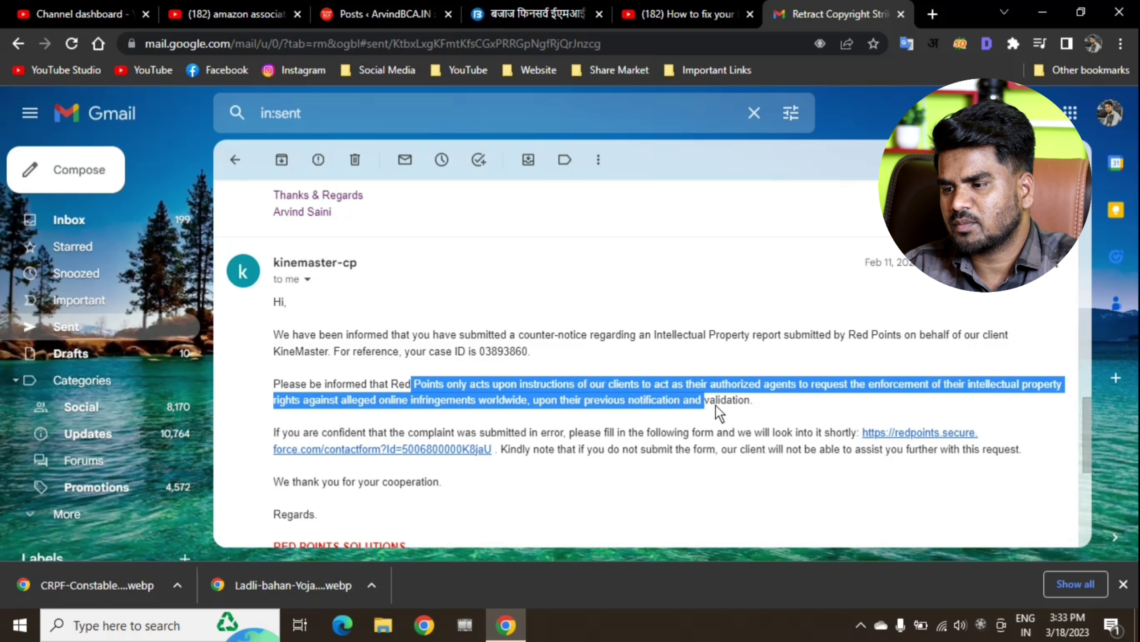
scroll(584, 402, down, 3)
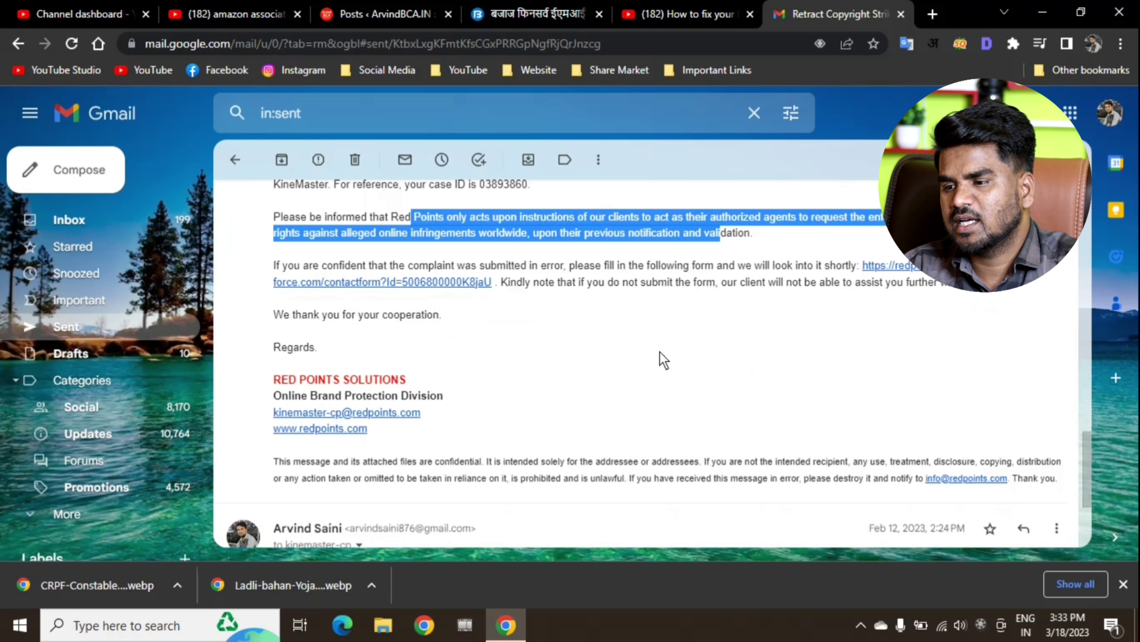
click(718, 284)
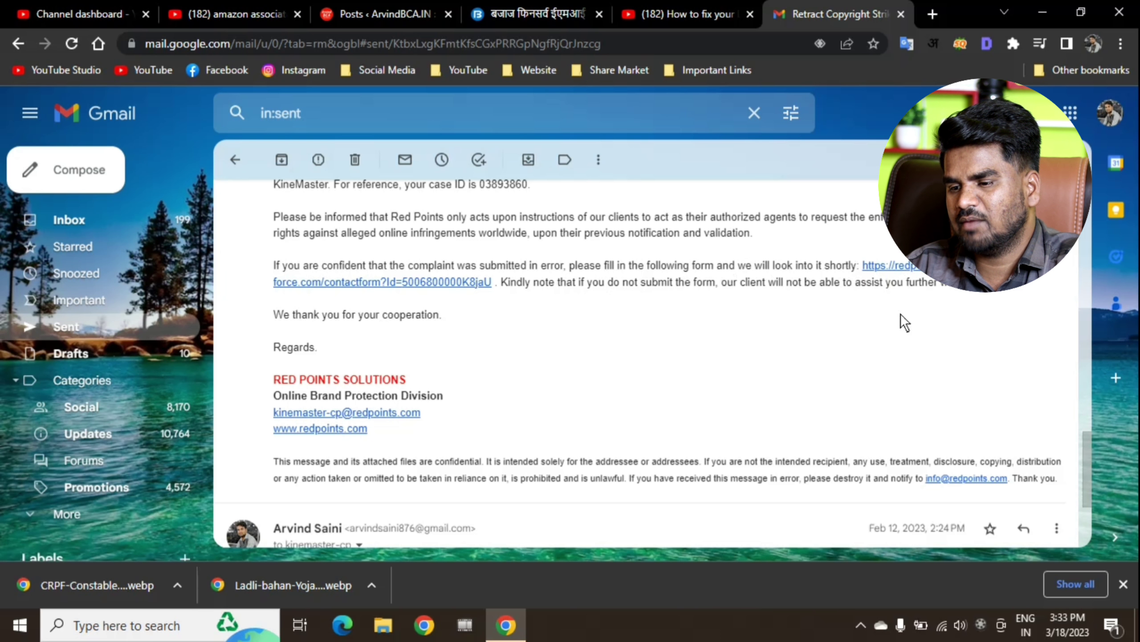
Step: Read the follow-up message about the filled form, then go back to the original retraction request opening the conversation
scroll(743, 344, down, 5)
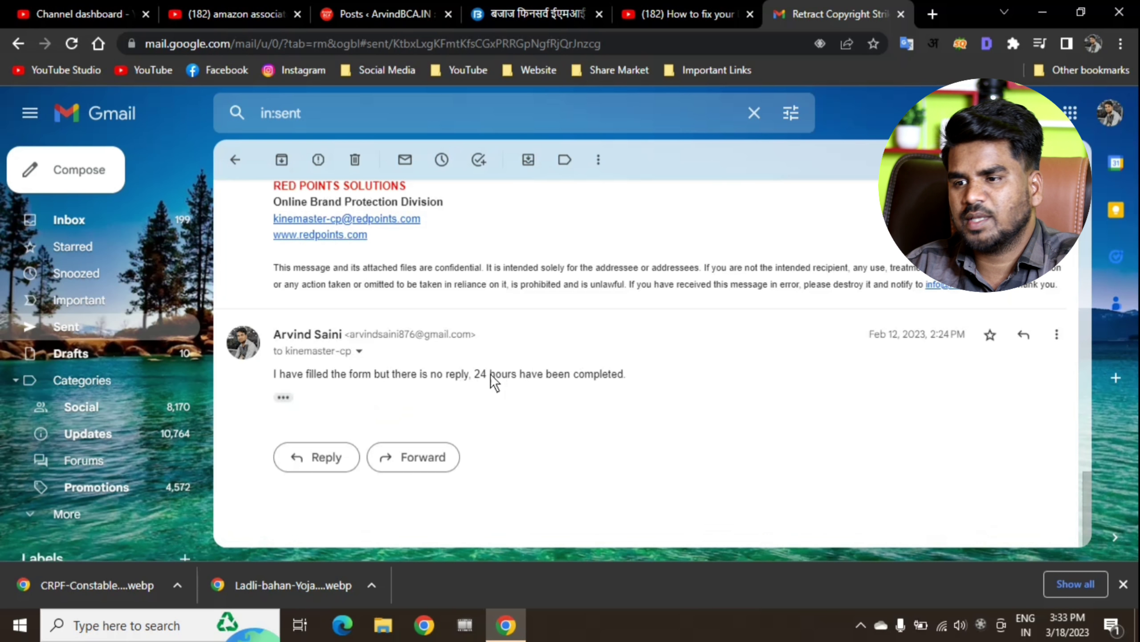
scroll(502, 379, up, 10)
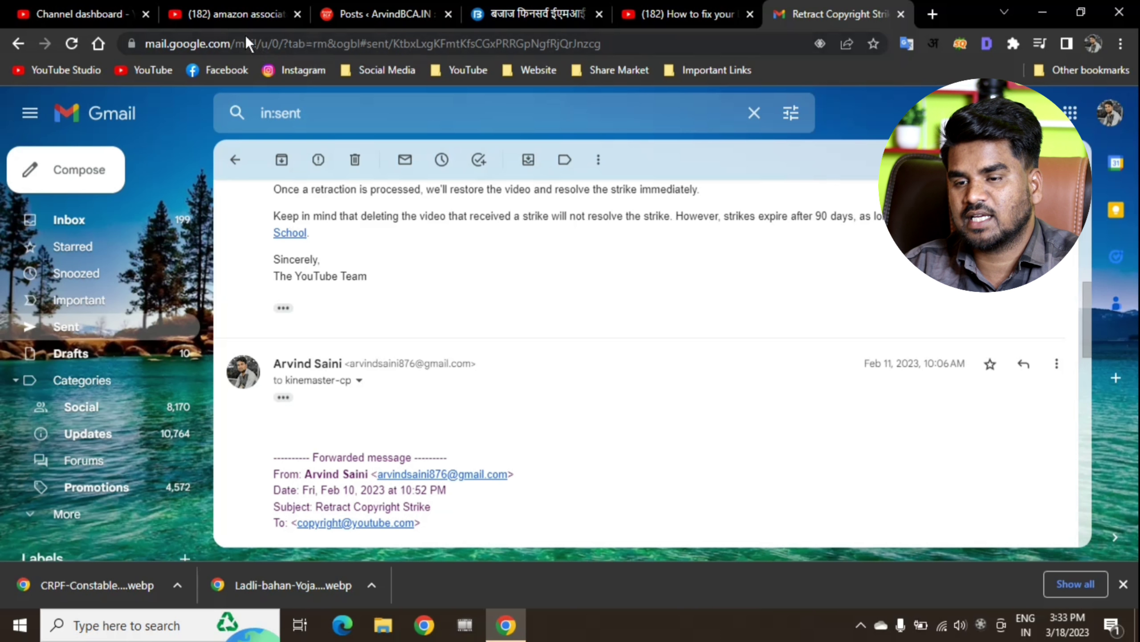
click(389, 6)
click(234, 7)
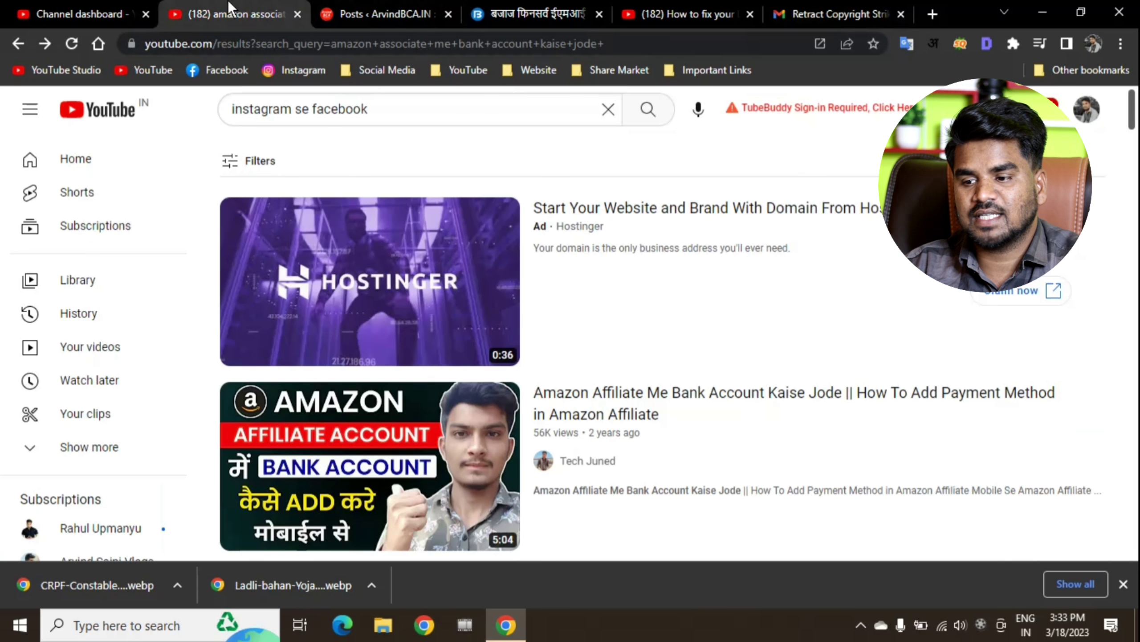
click(826, 13)
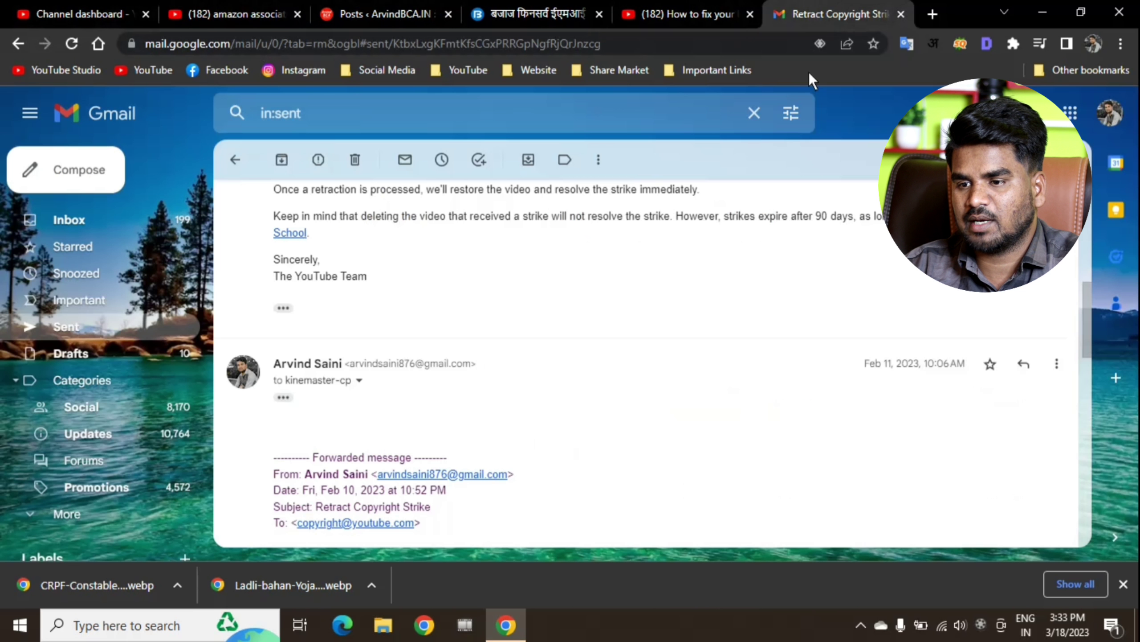
scroll(383, 331, up, 10)
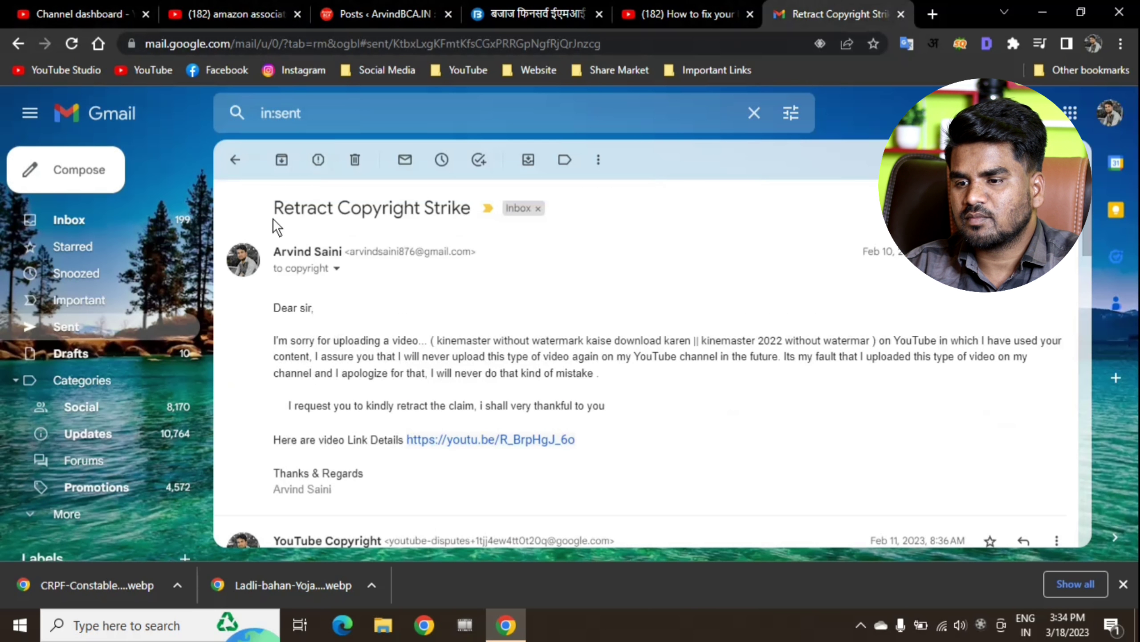
Step: Reopen the Retract Copyright Strike conversation from the sent mail list, then switch to YouTube Studio's Contact claimant dialog
click(235, 165)
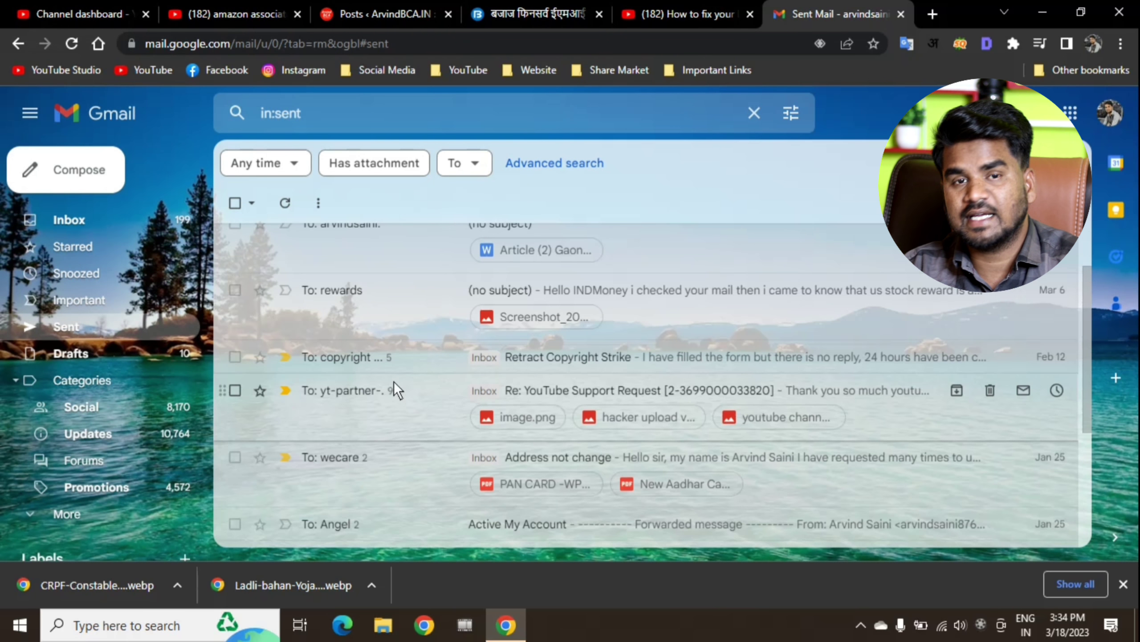
click(398, 355)
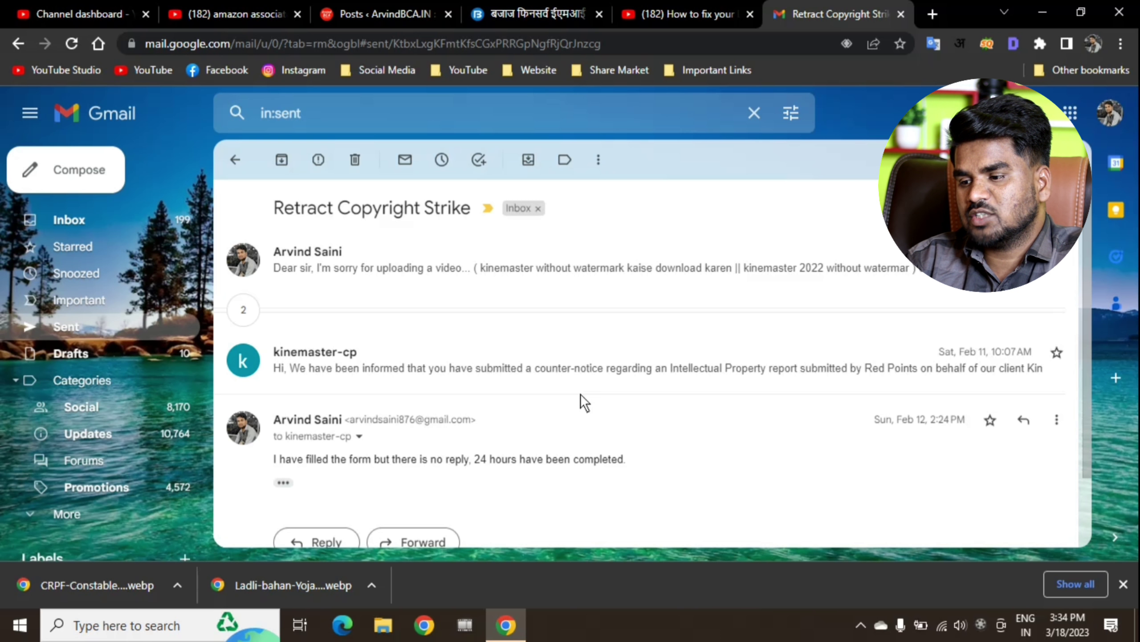
click(91, 7)
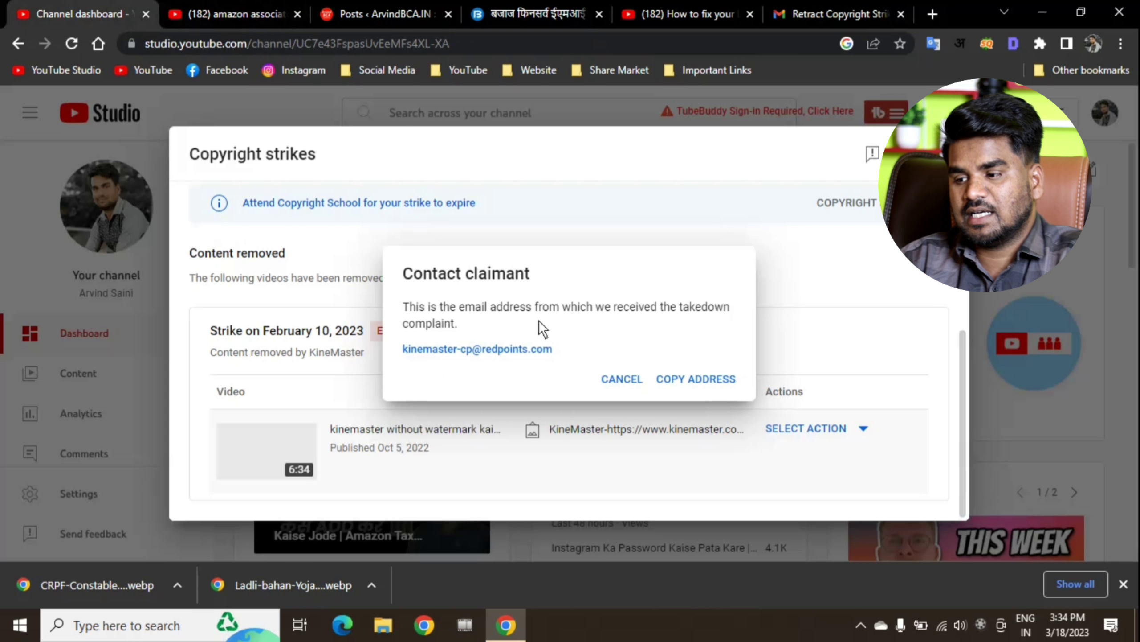
Step: Dismiss the claimant's contact details and open the counter notification form for the removed KineMaster video
click(611, 379)
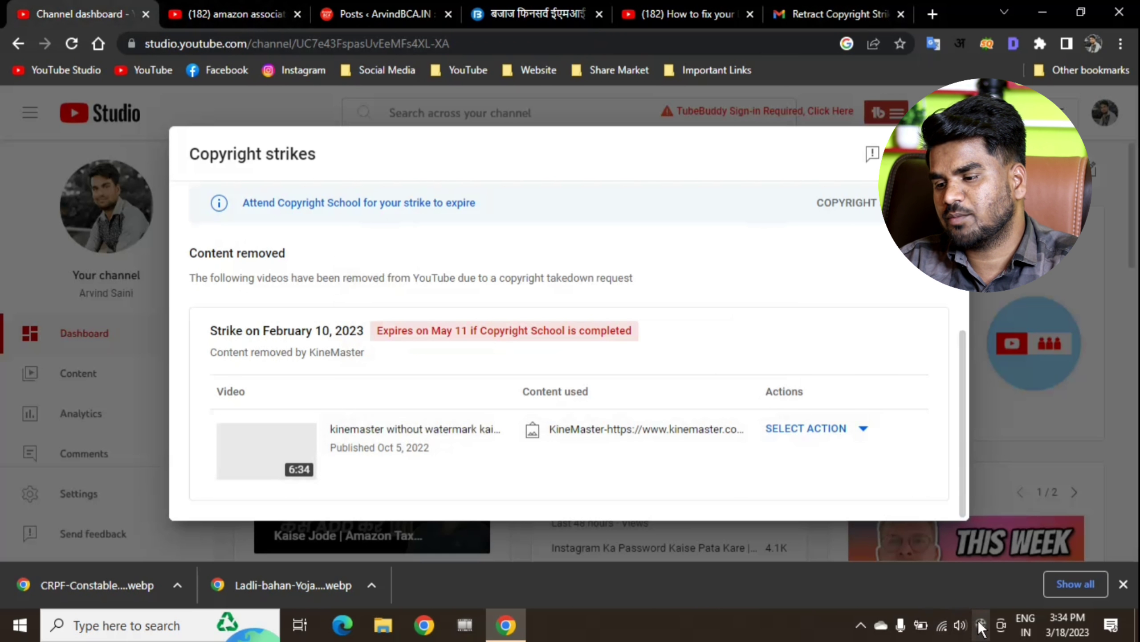
click(830, 435)
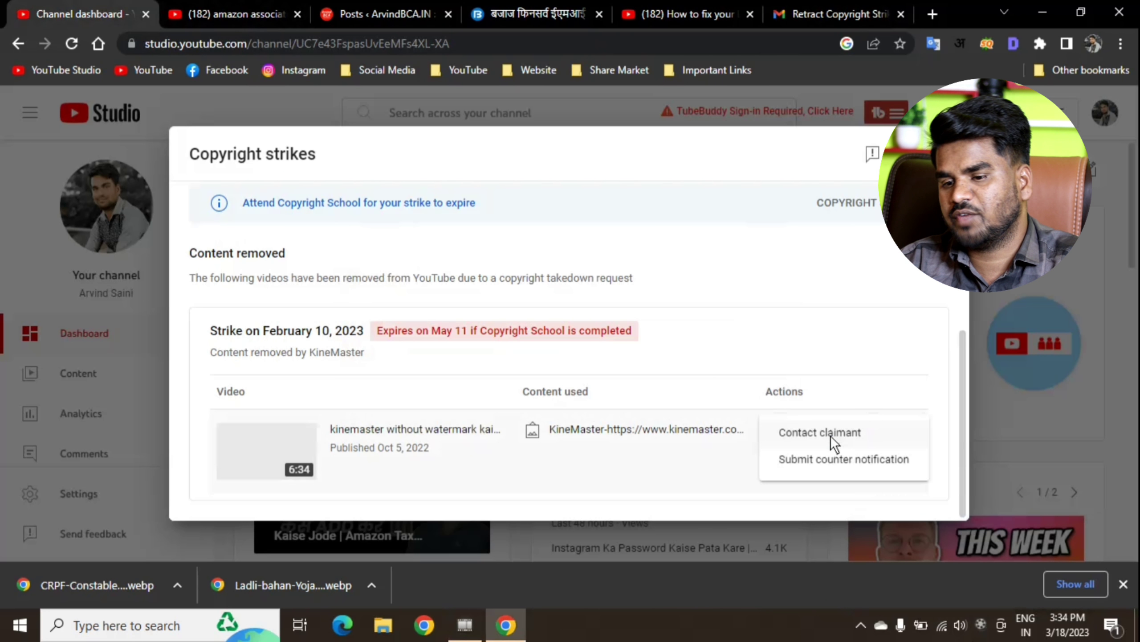
click(847, 460)
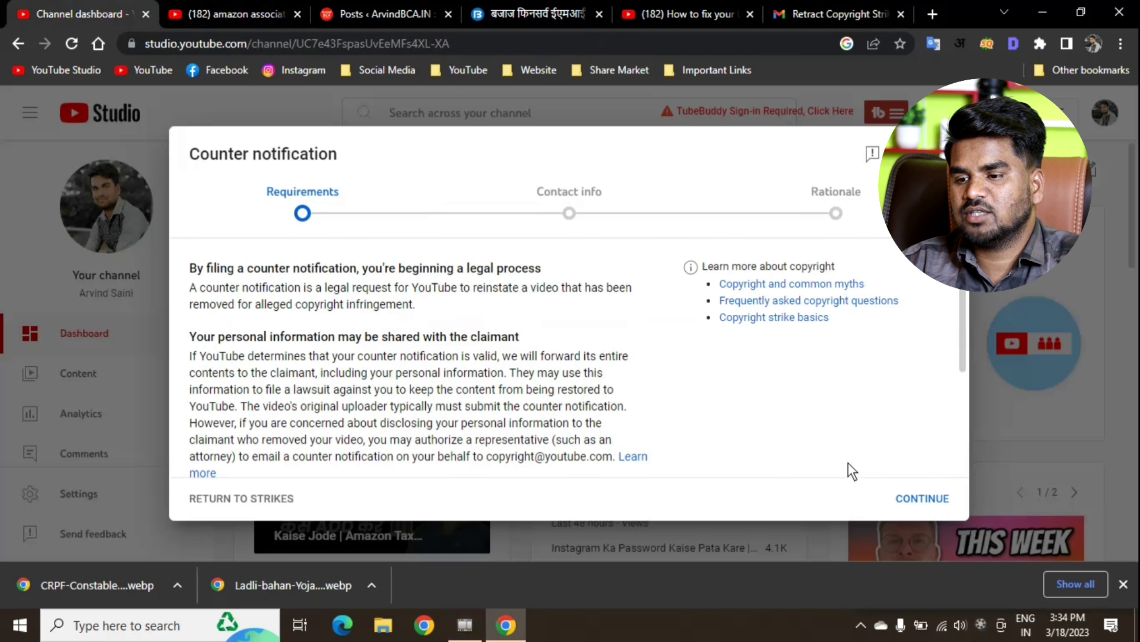
Step: Read the counter notification requirements, focusing on the statement that filing begins a legal process
scroll(391, 397, down, 2)
scroll(391, 398, up, 2)
scroll(391, 397, down, 4)
scroll(395, 407, up, 4)
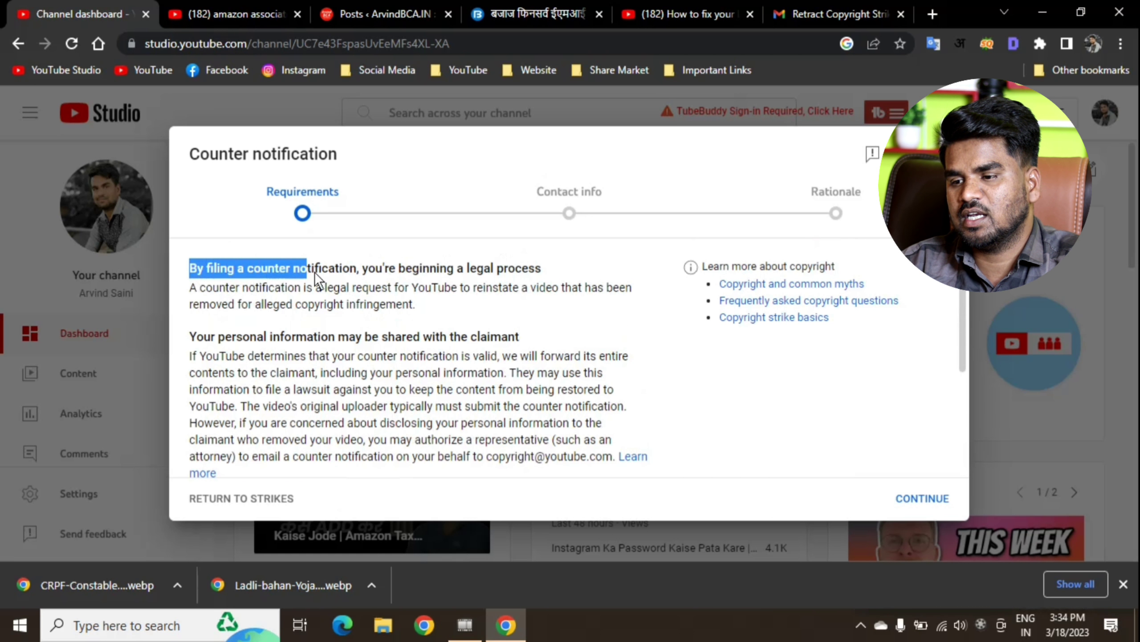
drag(440, 276, 520, 278)
click(540, 284)
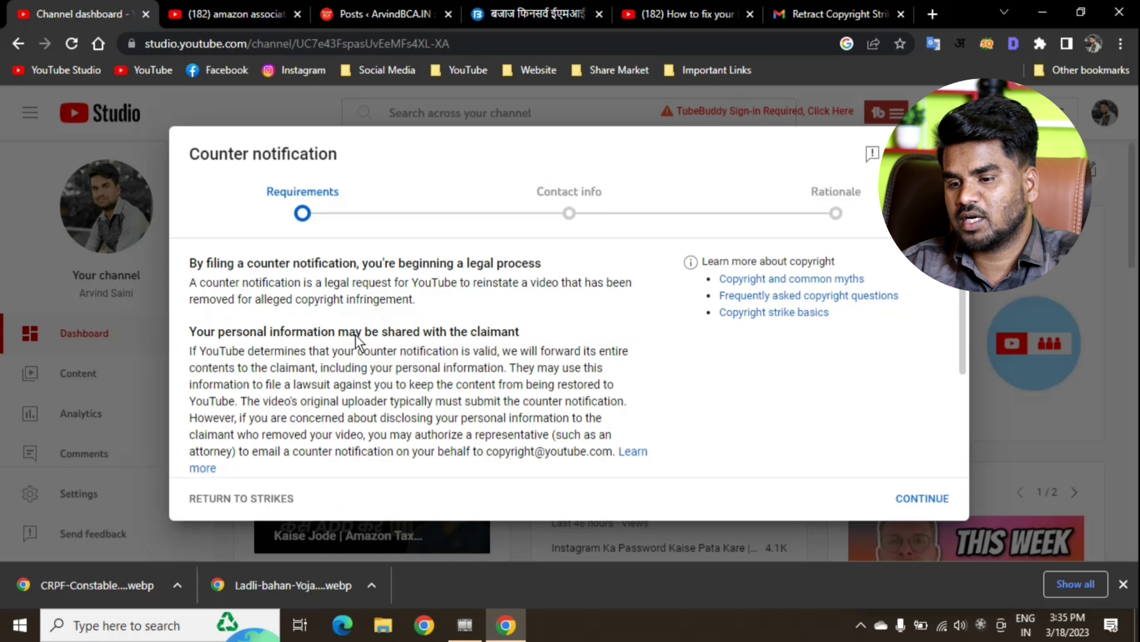
Step: Review the other options to resolve a copyright strike and accept the statement about understanding the implications of filing a counter notification
scroll(383, 376, down, 3)
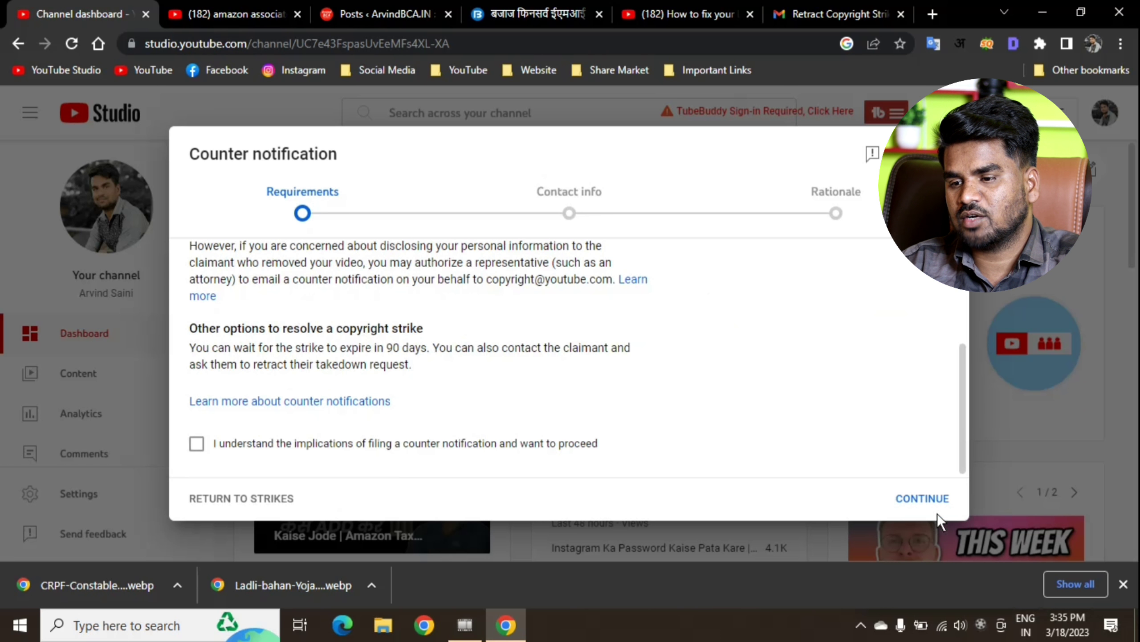
scroll(510, 437, up, 3)
scroll(510, 437, down, 3)
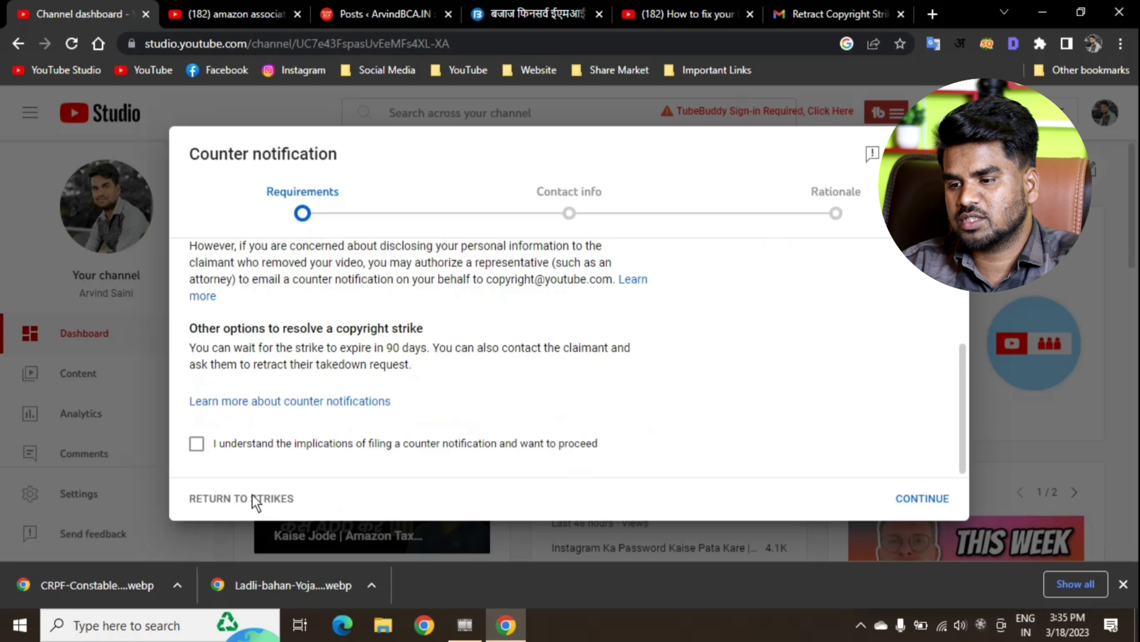
scroll(345, 436, up, 3)
scroll(345, 435, down, 3)
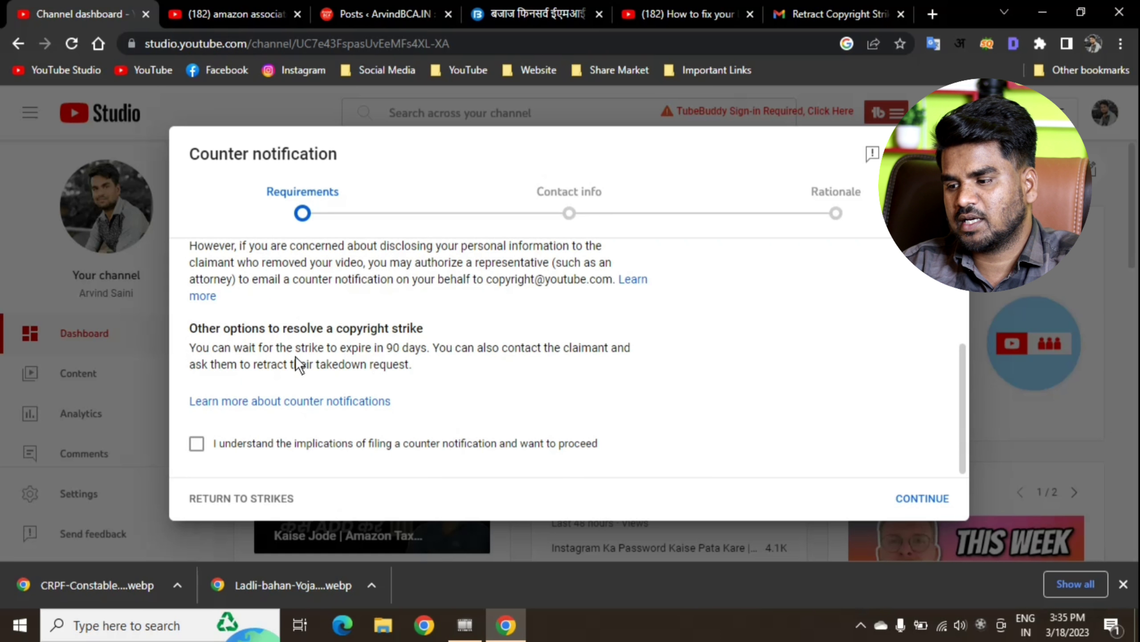
click(197, 443)
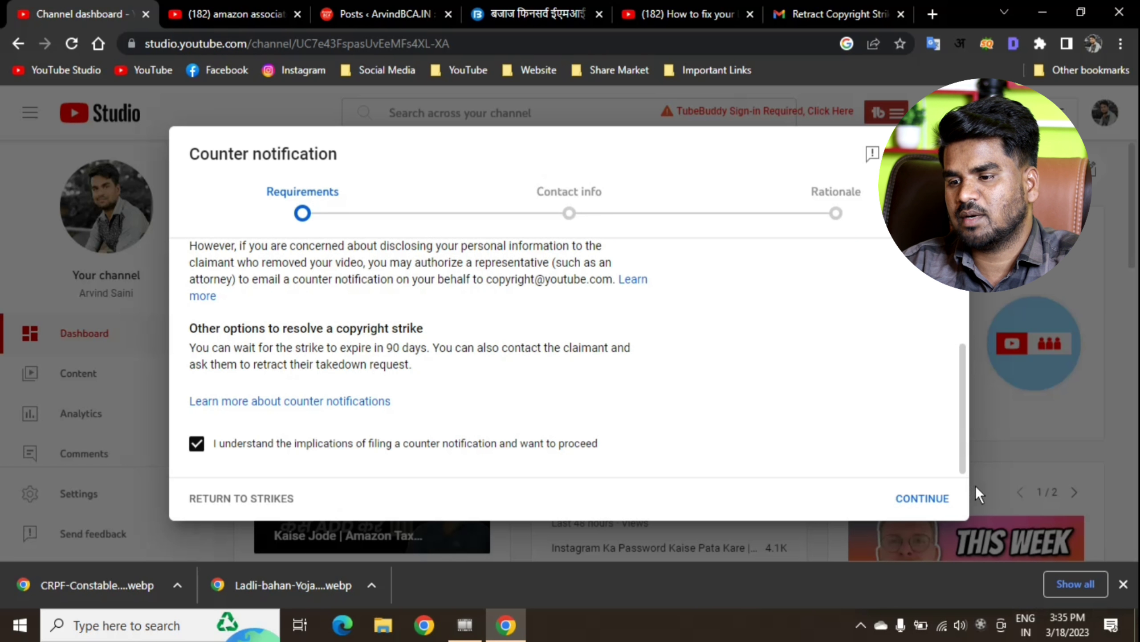
Step: Close the counter notification form without submitting it and switch to the Retract Copyright Strike conversation in Gmail
click(947, 154)
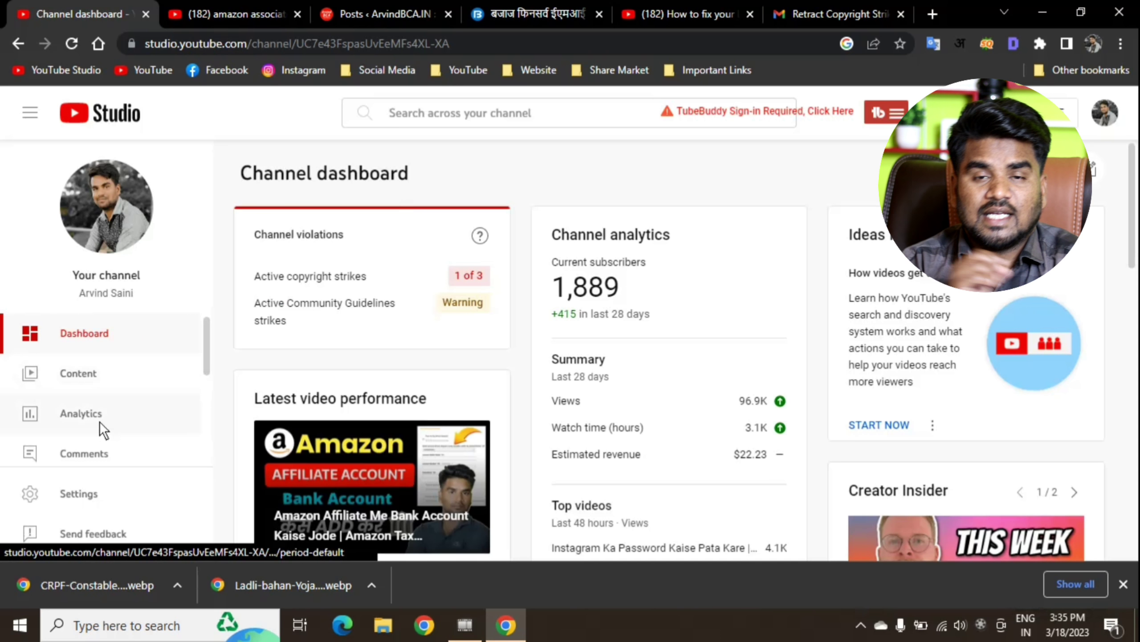
click(834, 14)
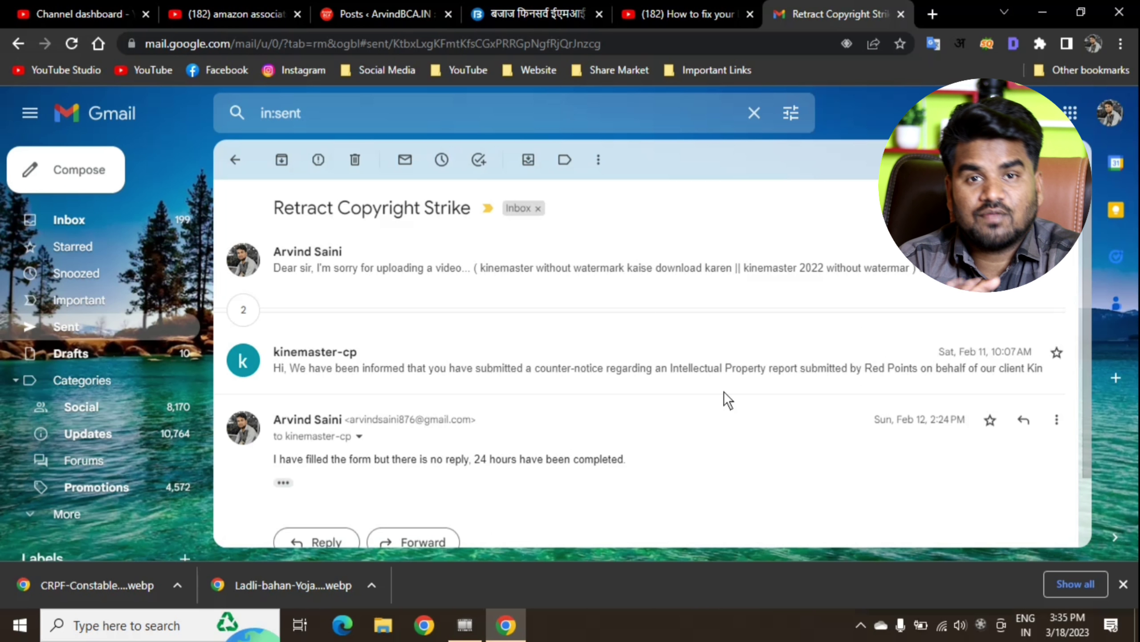